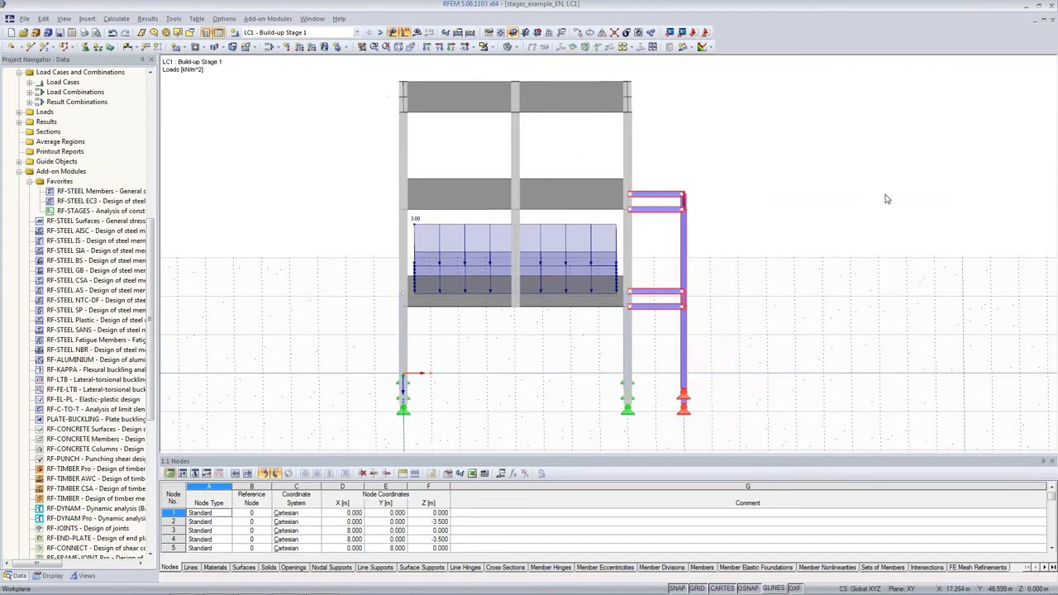
# Display the build-up load cases LC1 to LC3 on the building model, ending on LC1 - Build-up Stage 1.
pyautogui.keyDown('ctrl'); pyautogui.moveTo(873, 217); pyautogui.dragTo(628, 190, button='middle'); pyautogui.keyUp('ctrl')
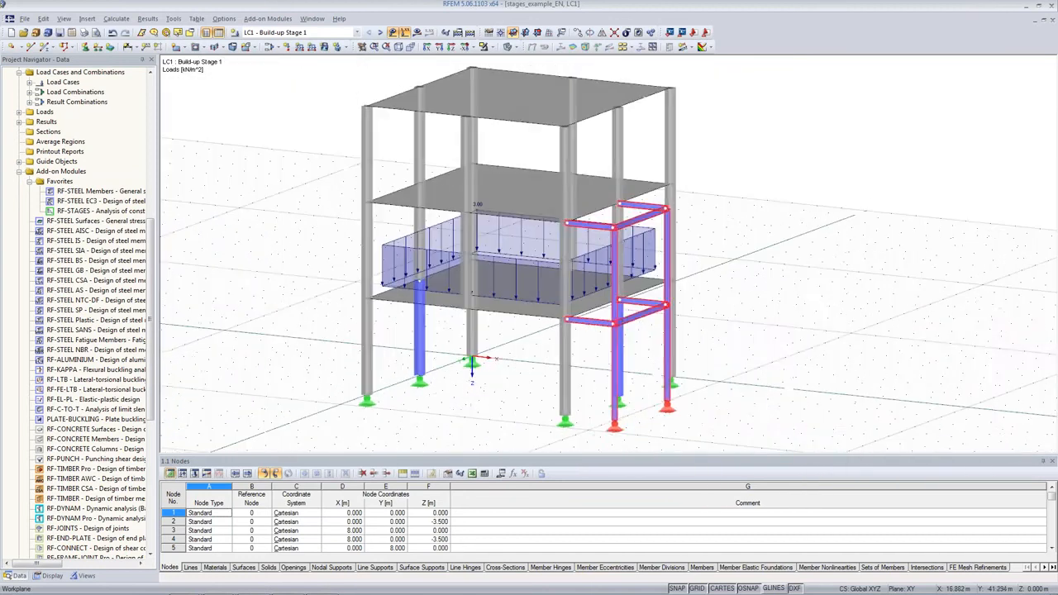
pyautogui.click(285, 32)
pyautogui.click(281, 42)
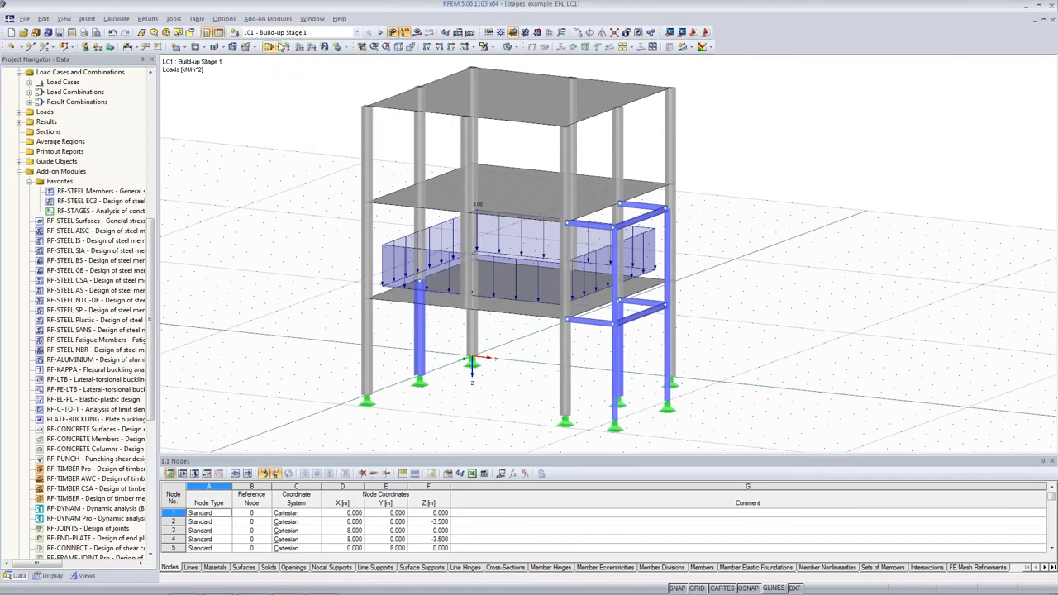
pyautogui.click(379, 33)
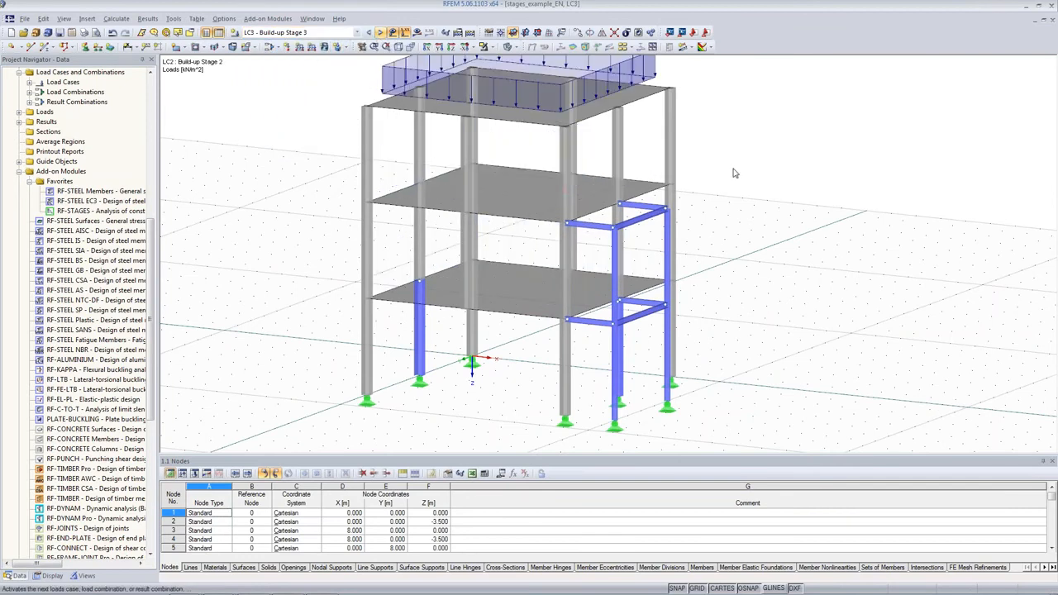
pyautogui.click(368, 33)
pyautogui.click(356, 32)
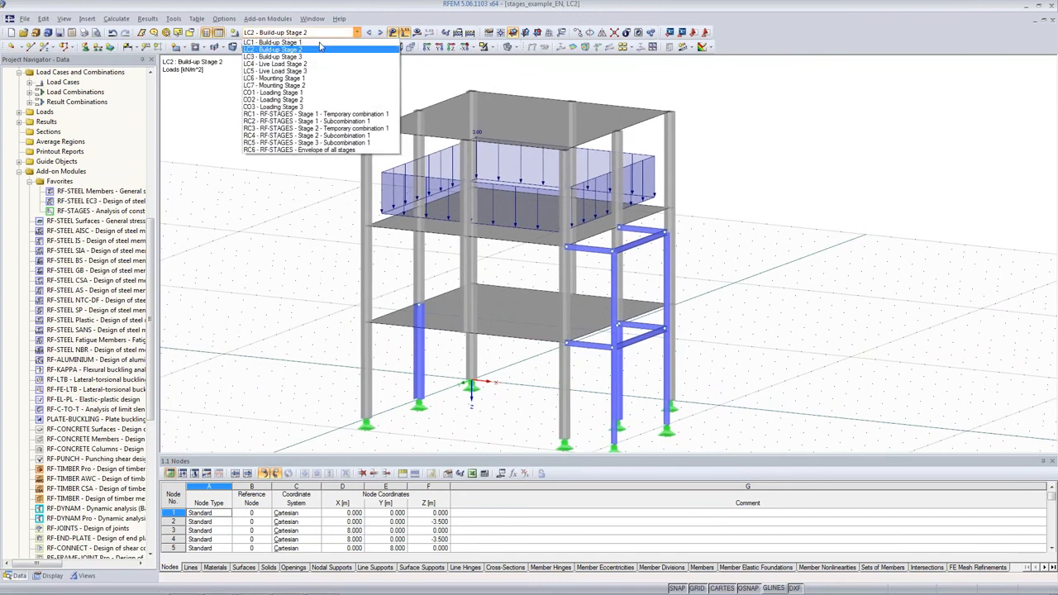
pyautogui.click(321, 43)
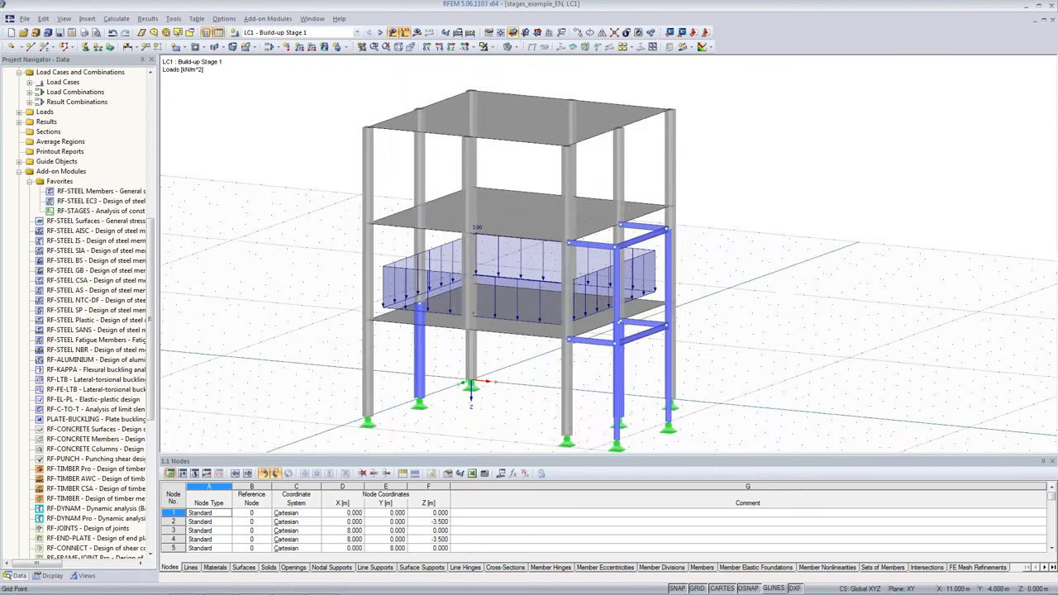
# Highlight the building's storeys one after another, from the ground floor up to the top floor.
pyautogui.moveTo(320, 288); pyautogui.dragTo(770, 431)
pyautogui.moveTo(791, 239)
pyautogui.keyDown('ctrl'); pyautogui.mouseDown(button='middle')
pyautogui.moveTo(818, 272)
pyautogui.moveTo(791, 245)
pyautogui.mouseUp(button='middle'); pyautogui.keyUp('ctrl')
pyautogui.moveTo(283, 181); pyautogui.dragTo(780, 355)
pyautogui.moveTo(743, 270)
pyautogui.keyDown('ctrl'); pyautogui.mouseDown(button='middle')
pyautogui.moveTo(765, 282)
pyautogui.moveTo(758, 292)
pyautogui.moveTo(722, 269)
pyautogui.mouseUp(button='middle'); pyautogui.keyUp('ctrl')
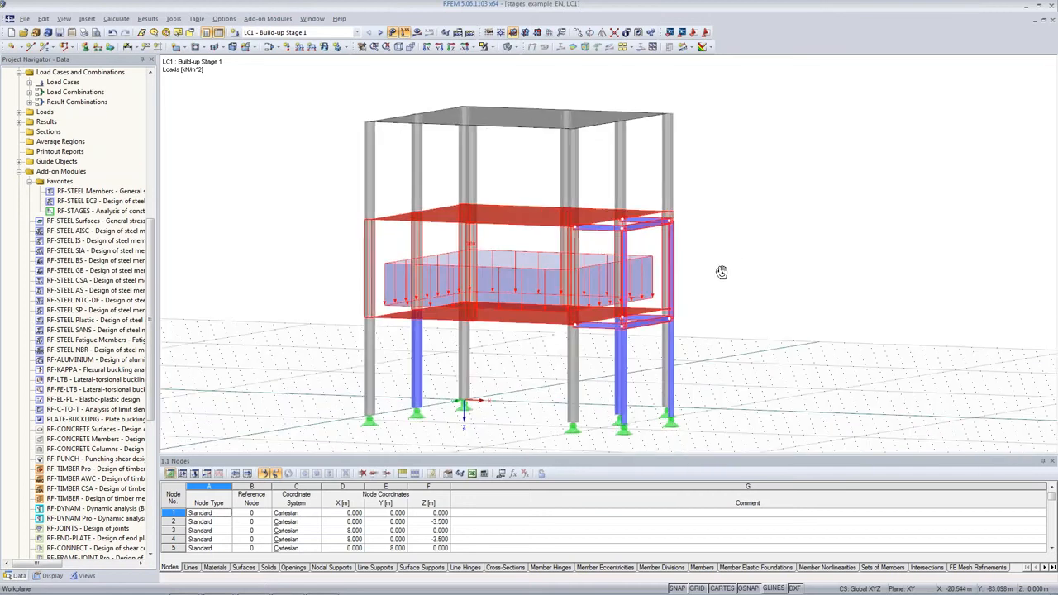
pyautogui.click(334, 83)
pyautogui.moveTo(321, 71); pyautogui.dragTo(758, 249)
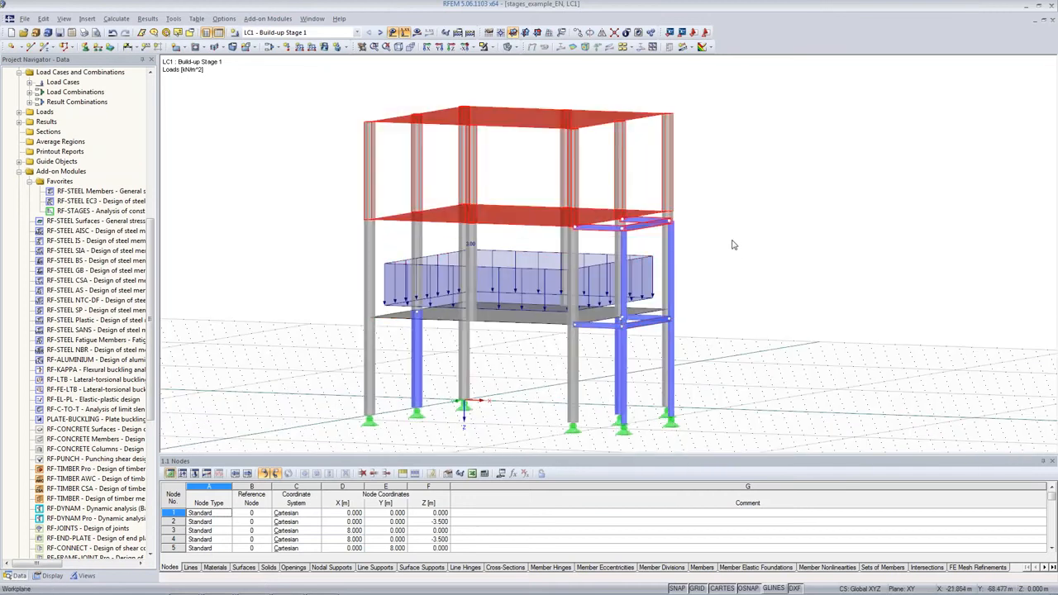
# Highlight the steel frame attached to the building's side and the two steel columns on the ground floor.
pyautogui.moveTo(791, 241)
pyautogui.keyDown('ctrl'); pyautogui.mouseDown(button='middle')
pyautogui.moveTo(810, 281)
pyautogui.moveTo(798, 261)
pyautogui.mouseUp(button='middle'); pyautogui.keyUp('ctrl')
pyautogui.moveTo(753, 169); pyautogui.dragTo(652, 457)
pyautogui.keyDown('ctrl'); pyautogui.moveTo(811, 232); pyautogui.dragTo(602, 358, button='middle'); pyautogui.keyUp('ctrl')
pyautogui.click(623, 381)
pyautogui.keyDown('ctrl'); pyautogui.click(415, 361); pyautogui.keyUp('ctrl')
# Examine the surface loads of the build-up load cases and the member loads of LC6 - Mounting Stage 1 and LC7 - Mounting Stage 2.
pyautogui.click(382, 269)
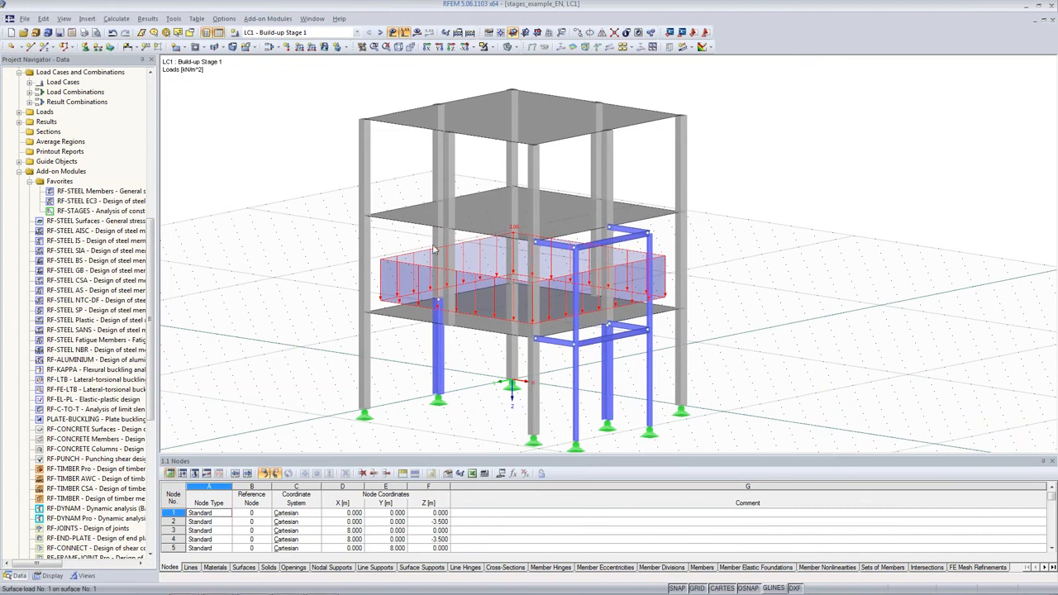
pyautogui.click(381, 34)
pyautogui.click(381, 35)
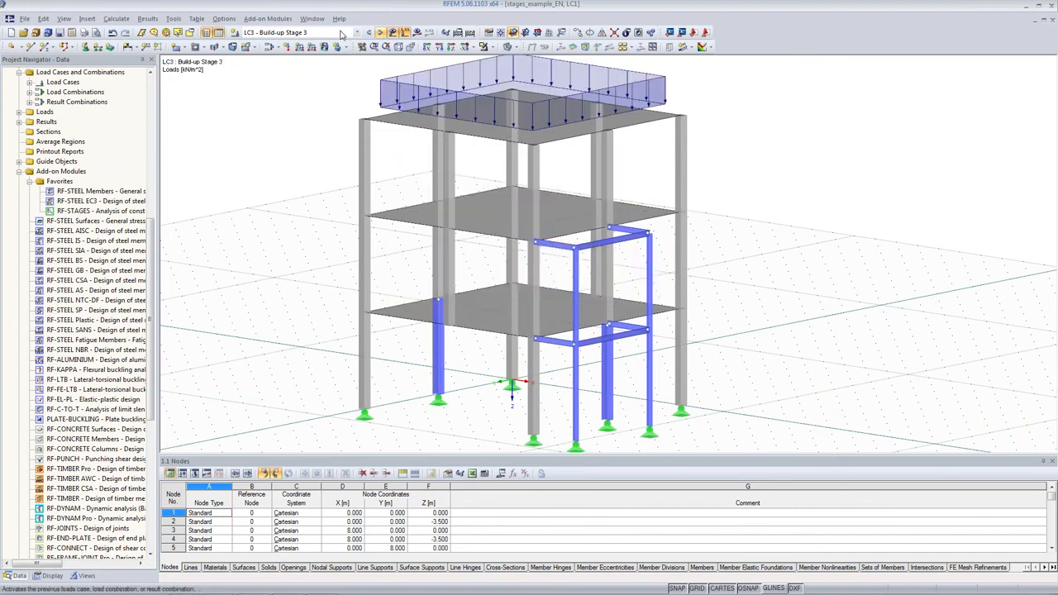
pyautogui.click(342, 33)
pyautogui.click(274, 85)
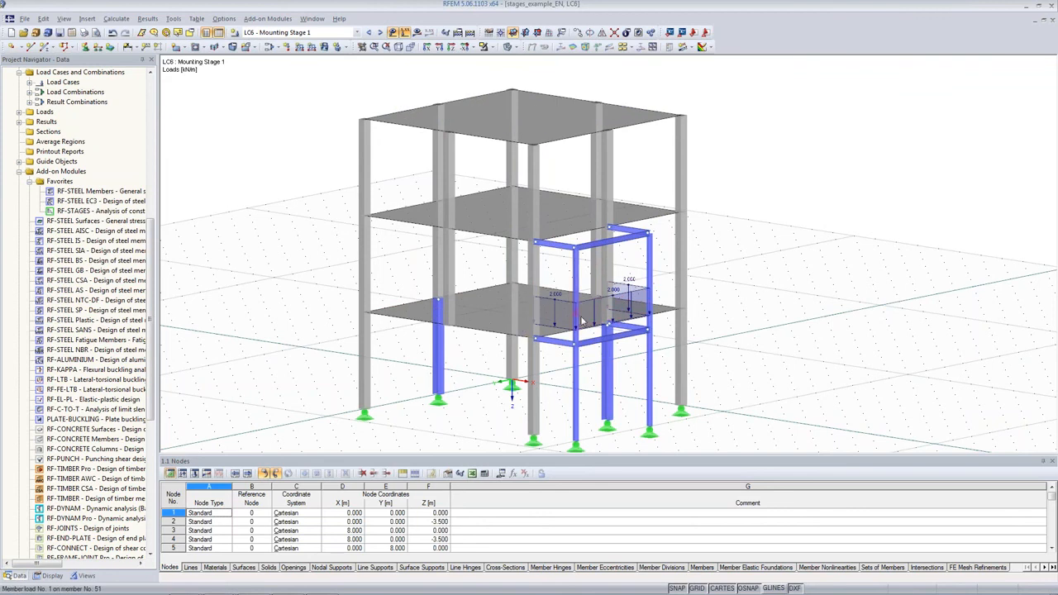
pyautogui.click(379, 32)
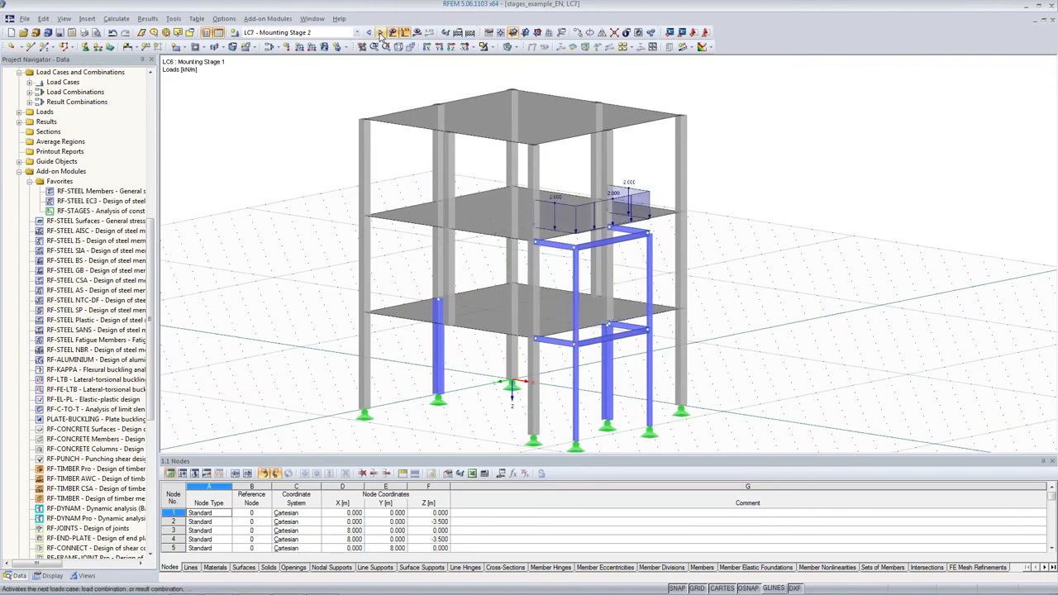
pyautogui.click(334, 36)
pyautogui.click(334, 36)
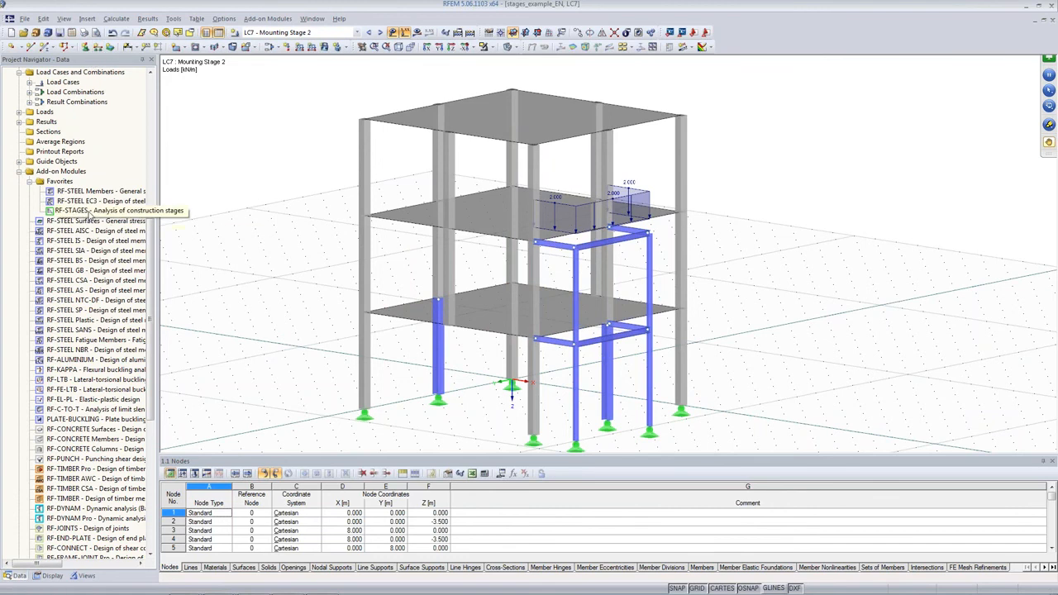
# Open the RF-STAGES add-on module and add stages 2 and 3 to the existing stages.
pyautogui.scroll(-1, 91, 216)
pyautogui.scroll(-2, 390, 218)
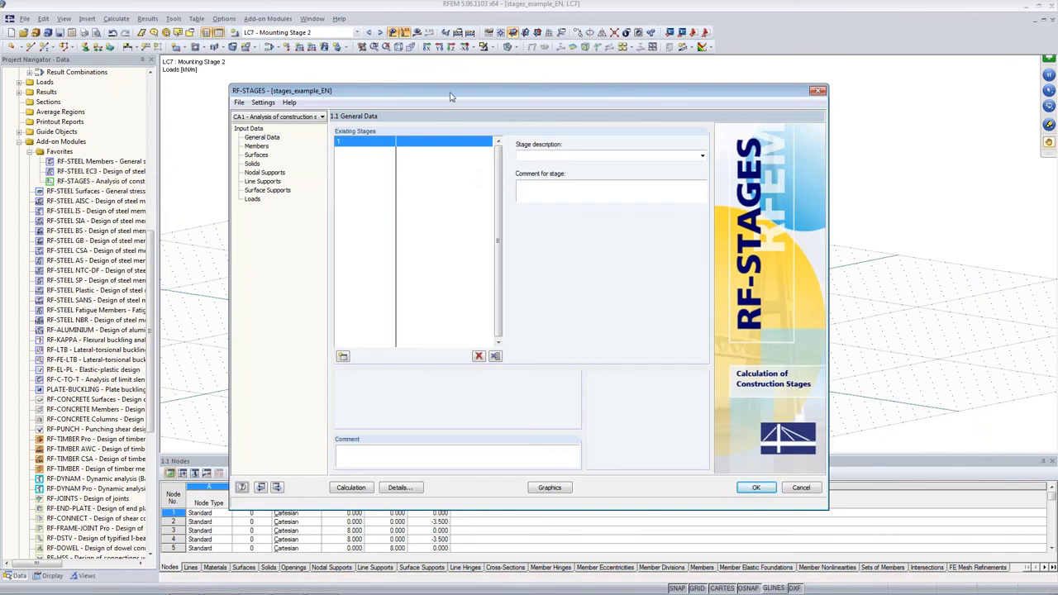
pyautogui.click(275, 144)
pyautogui.click(279, 218)
pyautogui.click(344, 360)
pyautogui.click(344, 360)
# Describe the three stages as Construction Stage 1, Construction Stage 2 and Construction Stage 3.
pyautogui.click(358, 142)
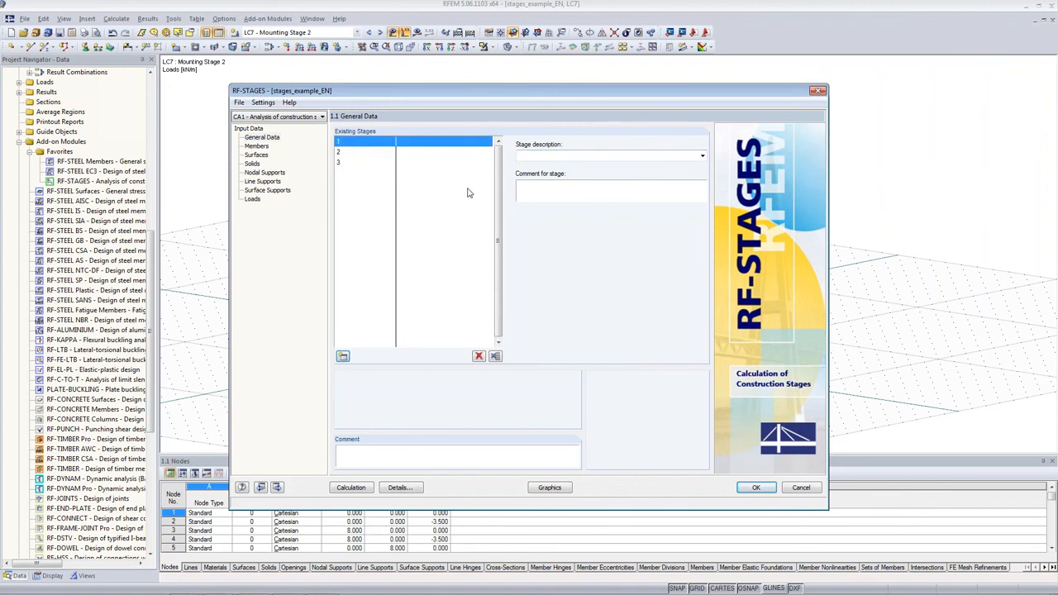
pyautogui.click(703, 155)
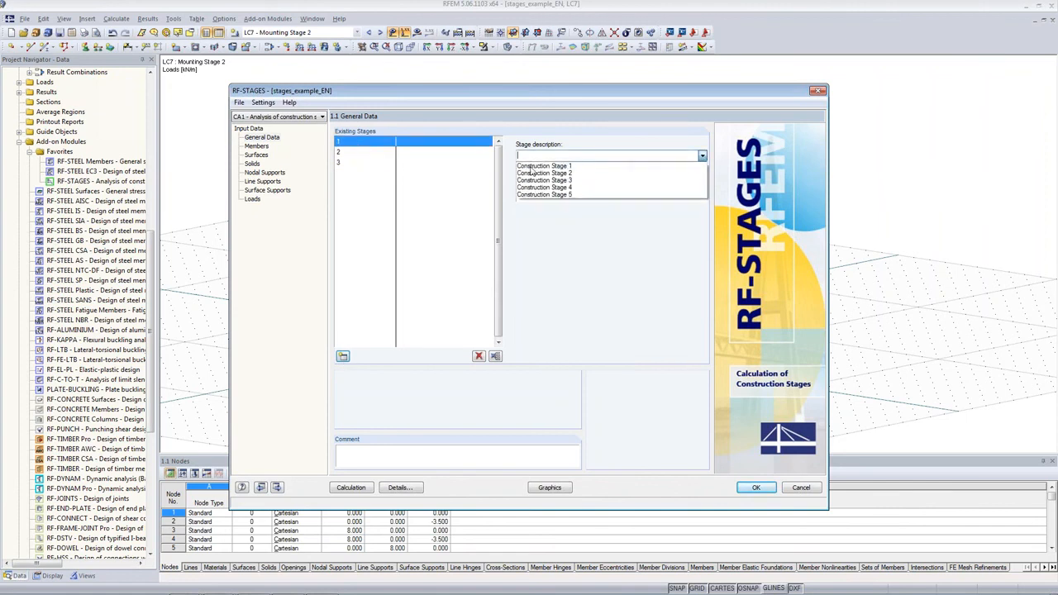
pyautogui.click(569, 166)
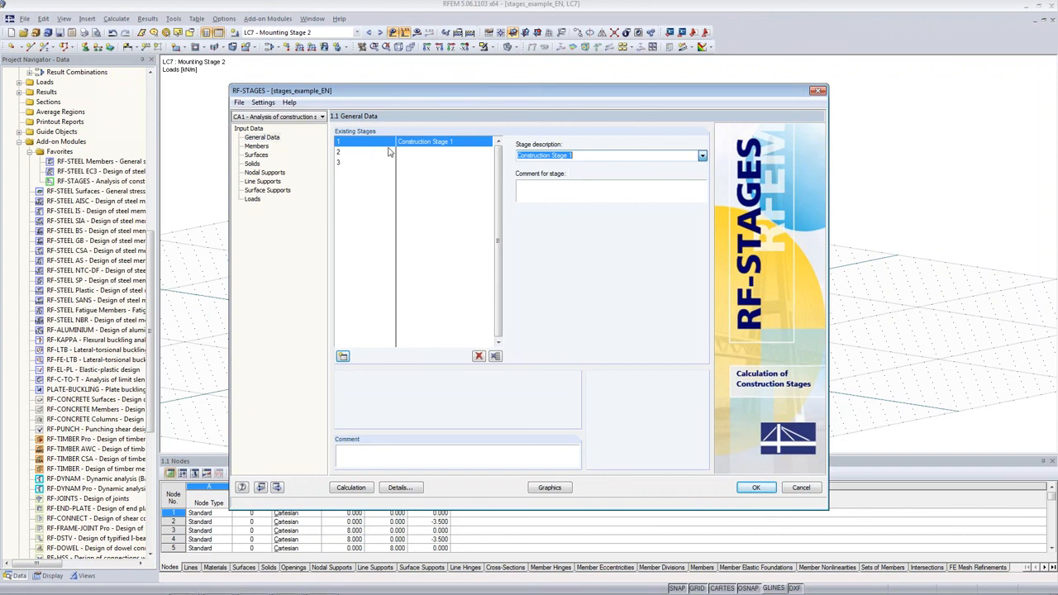
pyautogui.click(446, 154)
pyautogui.click(701, 156)
pyautogui.click(651, 177)
pyautogui.click(448, 163)
pyautogui.click(702, 159)
pyautogui.click(673, 181)
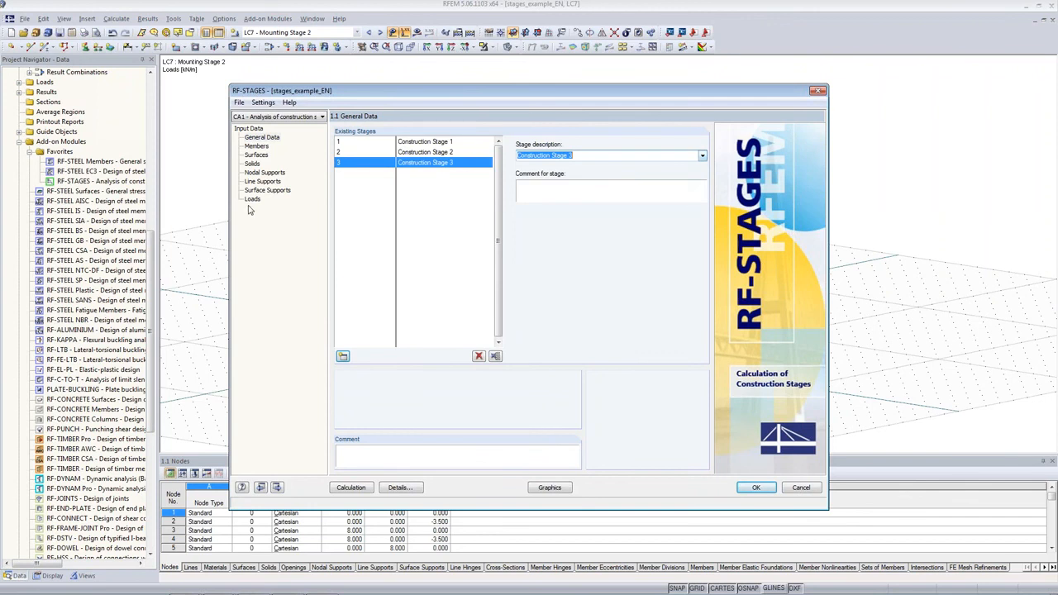
# Assign the ground-floor columns and the lower part of the attached steel frame, members 1-4,46,48-53, to Construction Stage 1.
pyautogui.click(257, 148)
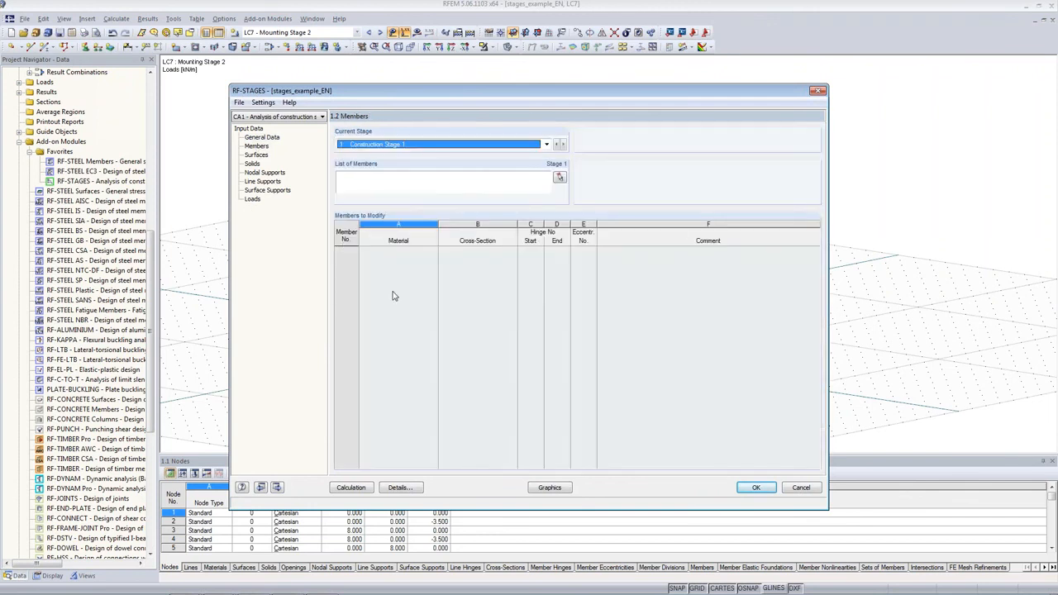
pyautogui.click(561, 177)
pyautogui.click(361, 147)
pyautogui.click(360, 150)
pyautogui.click(559, 177)
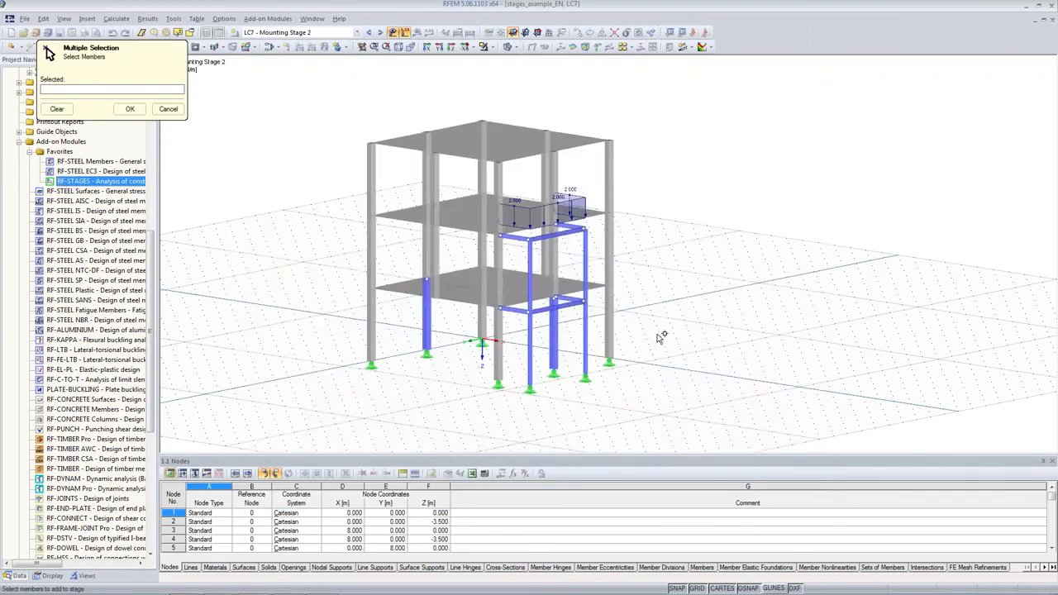
pyautogui.moveTo(637, 354); pyautogui.dragTo(737, 308, button='middle')
pyautogui.moveTo(699, 328); pyautogui.dragTo(330, 389)
pyautogui.moveTo(331, 389); pyautogui.dragTo(687, 256, button='middle')
pyautogui.click(592, 306)
pyautogui.moveTo(592, 307); pyautogui.dragTo(795, 231, button='middle')
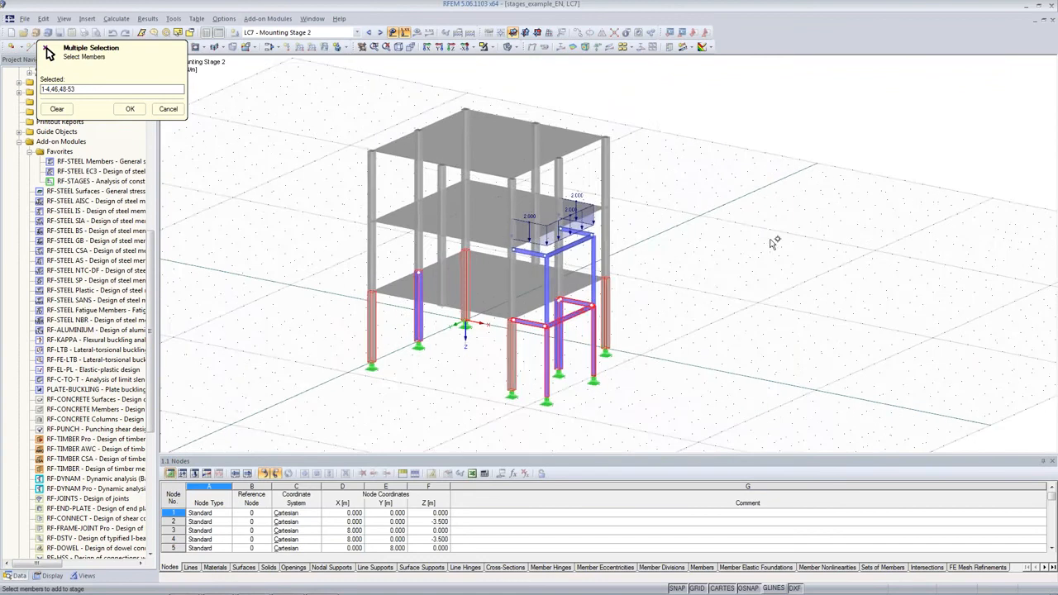
pyautogui.scroll(-1, 772, 238)
pyautogui.moveTo(653, 357); pyautogui.dragTo(674, 328, button='middle')
pyautogui.click(130, 108)
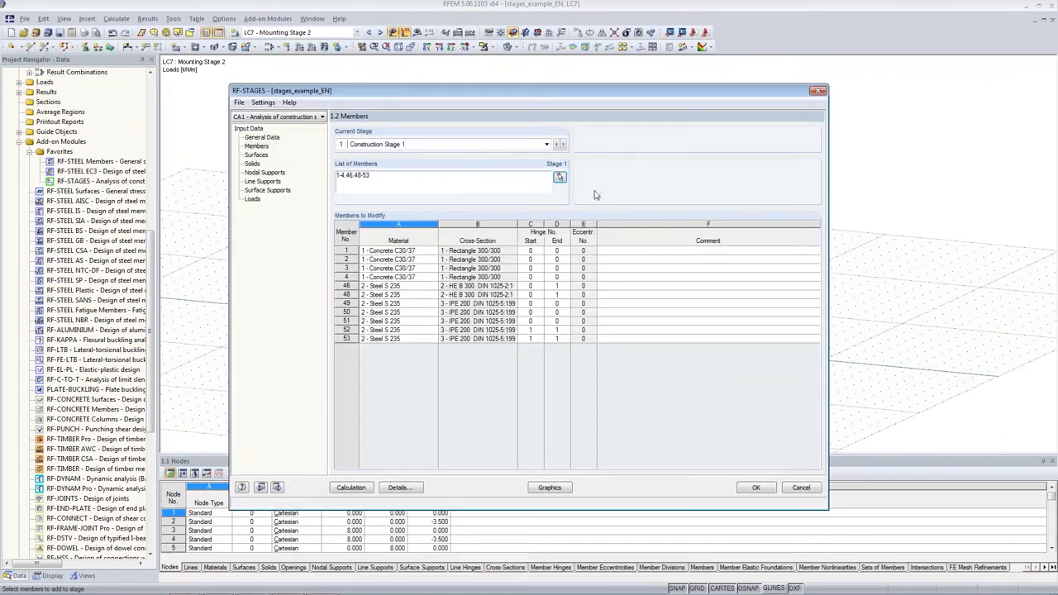
# Assign the middle-storey columns and the upper part of the steel frame, members 13-16,37,42-44,54-58, to Construction Stage 2.
pyautogui.click(559, 177)
pyautogui.moveTo(703, 413); pyautogui.dragTo(746, 207, button='middle')
pyautogui.moveTo(731, 204); pyautogui.dragTo(393, 327)
pyautogui.moveTo(652, 151); pyautogui.dragTo(380, 183)
pyautogui.keyDown('ctrl'); pyautogui.moveTo(755, 71); pyautogui.dragTo(732, 239, button='middle'); pyautogui.keyUp('ctrl')
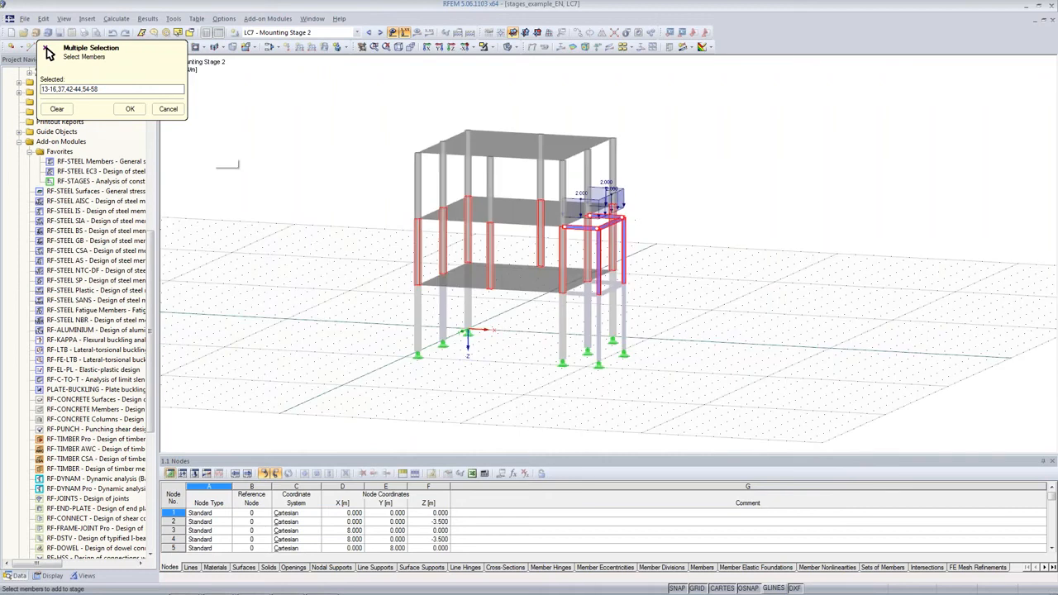
pyautogui.click(130, 109)
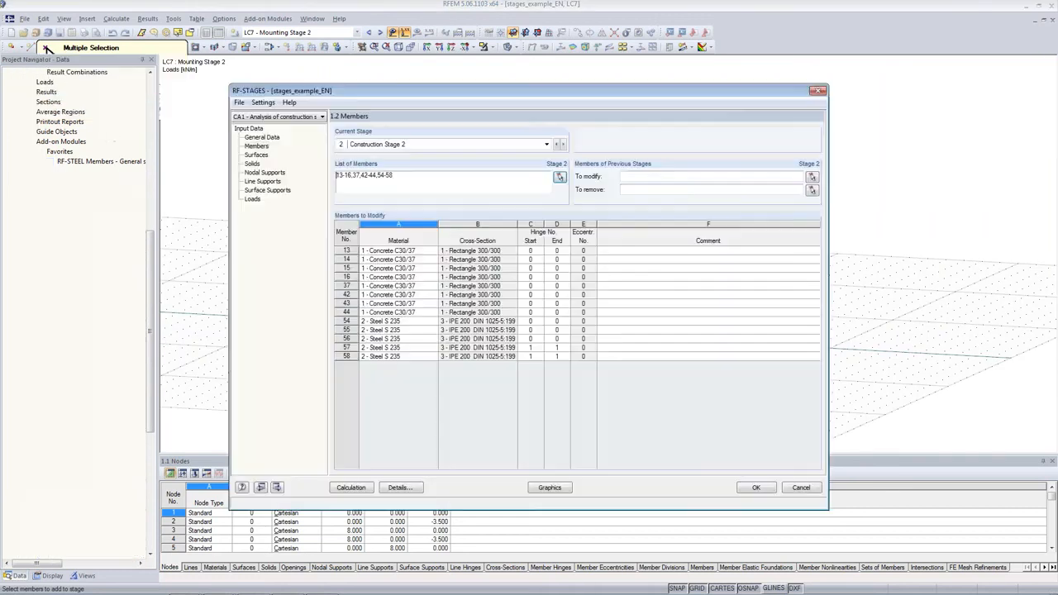
# Set the two ground-floor steel columns, members 46 and 48, as members to remove in Construction Stage 2.
pyautogui.click(812, 190)
pyautogui.keyDown('ctrl'); pyautogui.moveTo(627, 347); pyautogui.dragTo(633, 379, button='middle'); pyautogui.keyUp('ctrl')
pyautogui.click(579, 330)
pyautogui.click(457, 294)
pyautogui.keyDown('ctrl'); pyautogui.moveTo(748, 295); pyautogui.dragTo(750, 271, button='middle'); pyautogui.keyUp('ctrl')
pyautogui.click(129, 109)
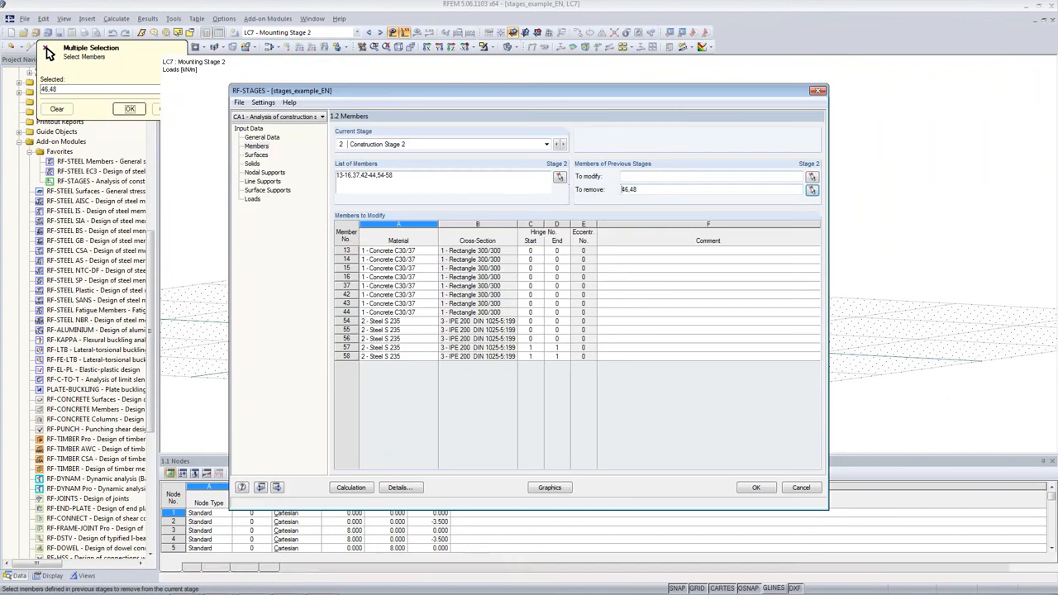
# Assign the top-storey columns, members 25-28,38-41, to Construction Stage 3.
pyautogui.click(563, 144)
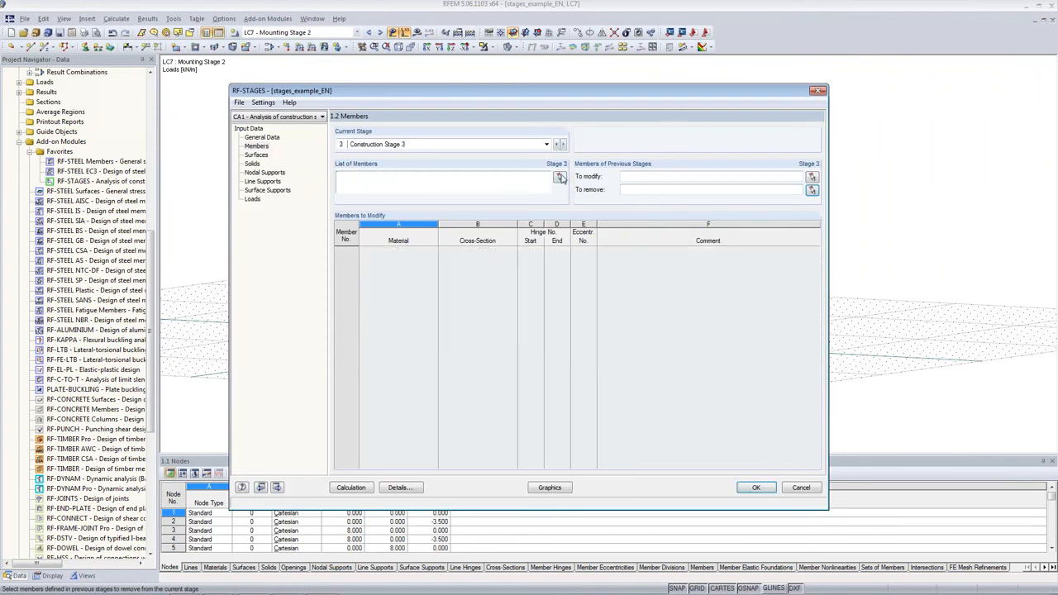
pyautogui.click(559, 177)
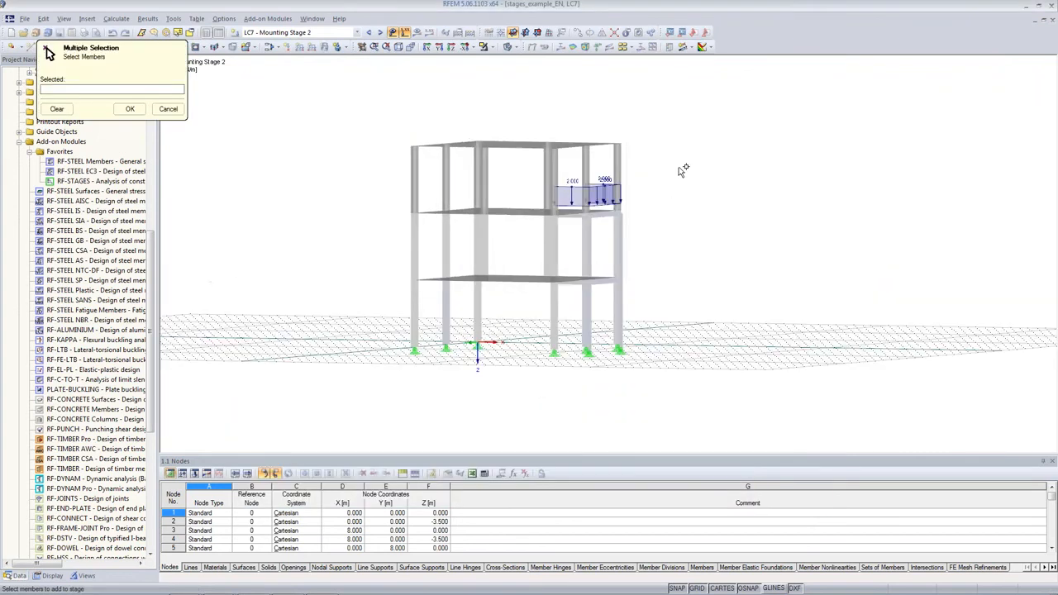
pyautogui.moveTo(409, 170); pyautogui.dragTo(674, 194)
pyautogui.press('Return')
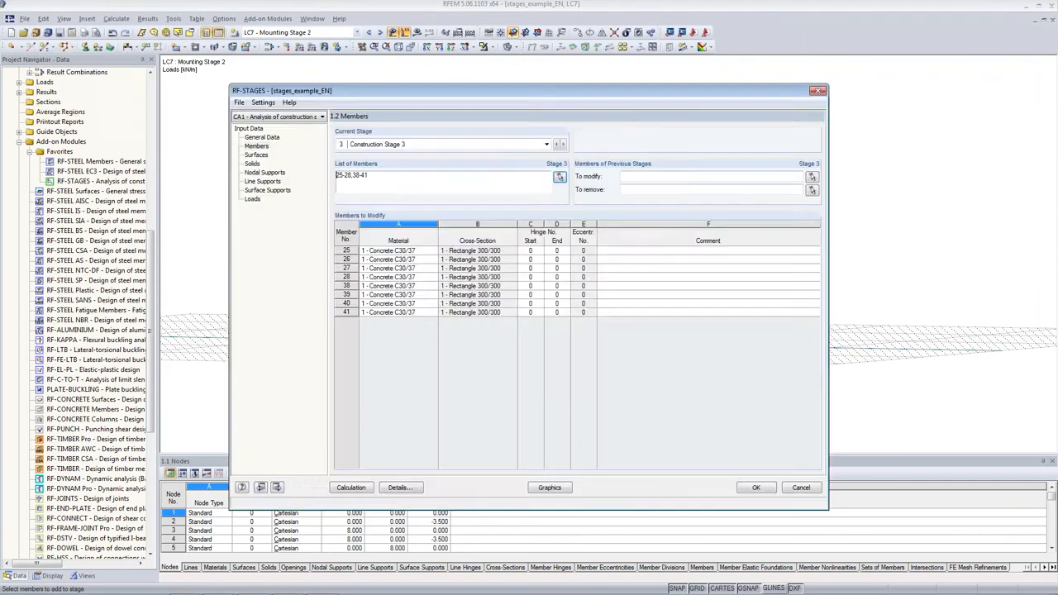
# Set the whole attached steel frame, members 49-58, as members to remove in Construction Stage 3.
pyautogui.click(811, 190)
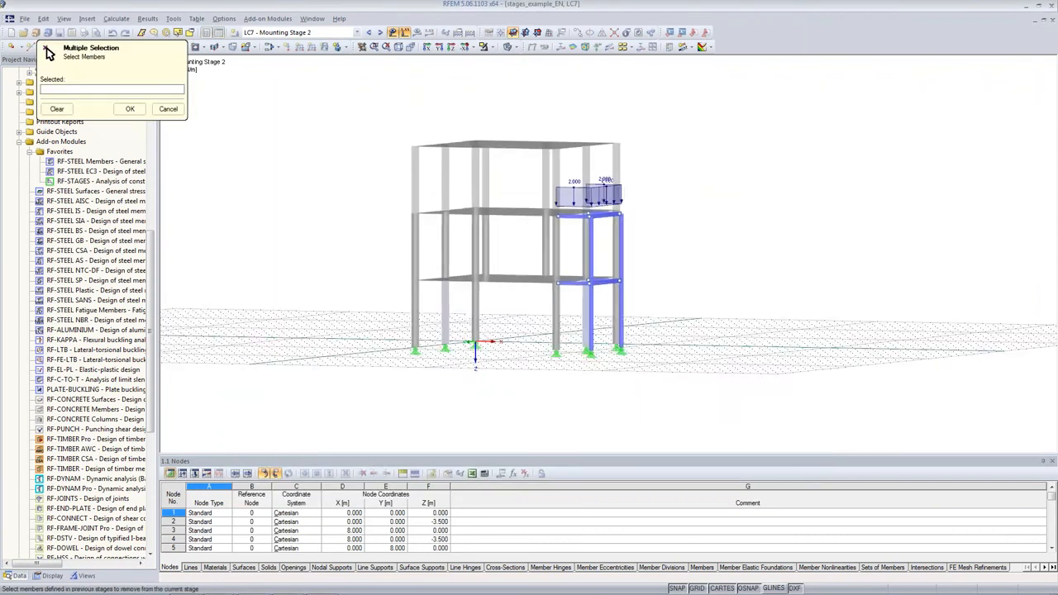
pyautogui.moveTo(699, 165); pyautogui.dragTo(612, 372)
pyautogui.keyDown('ctrl'); pyautogui.moveTo(798, 184); pyautogui.dragTo(450, 222, button='middle'); pyautogui.keyUp('ctrl')
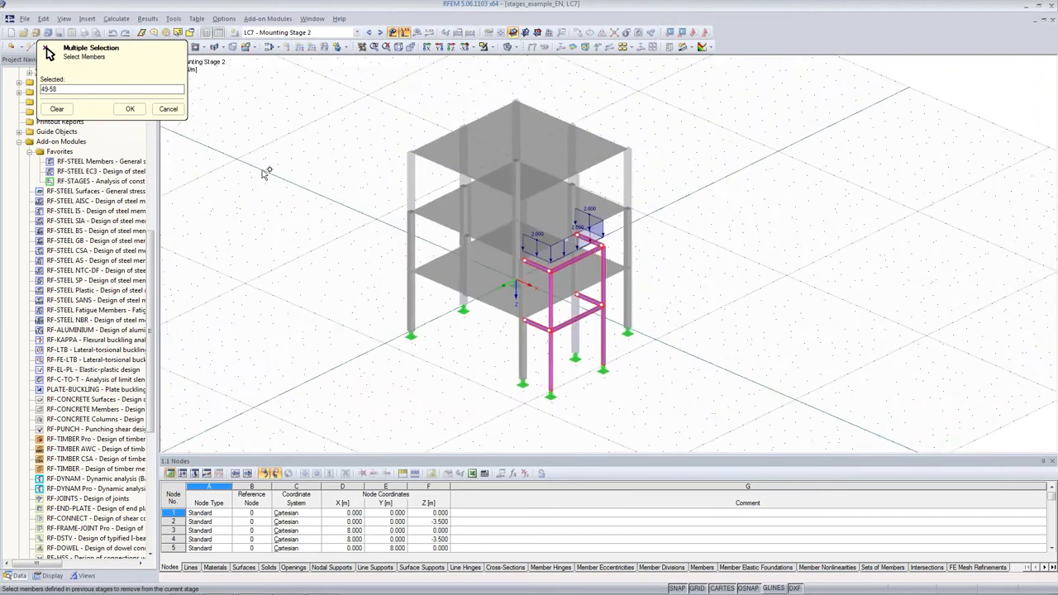
pyautogui.click(130, 109)
# Check the members assigned to each of the three construction stages against the model.
pyautogui.moveTo(550, 98); pyautogui.dragTo(977, 99)
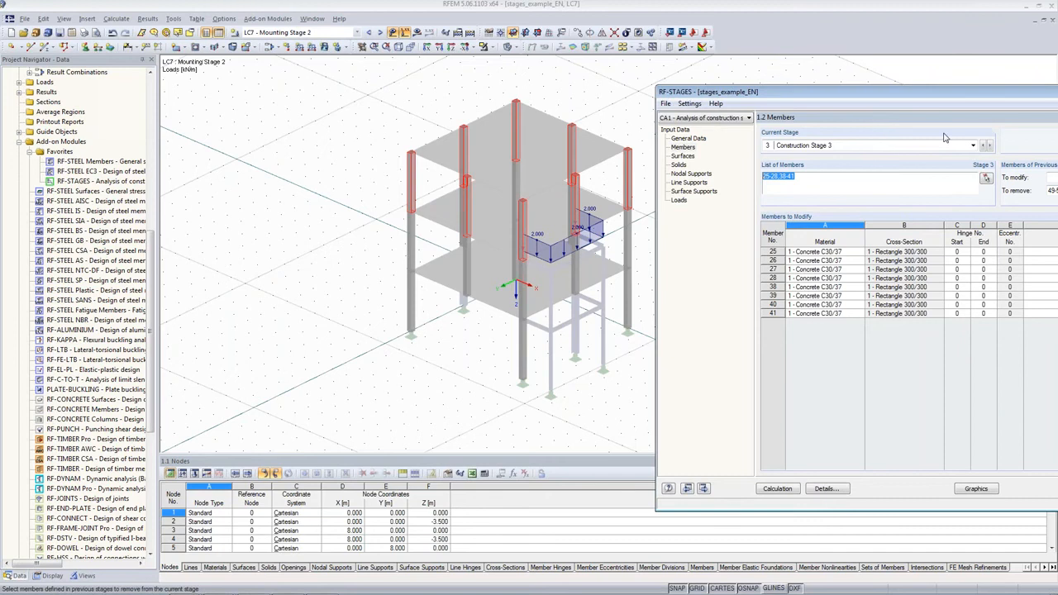
pyautogui.click(983, 148)
pyautogui.click(983, 149)
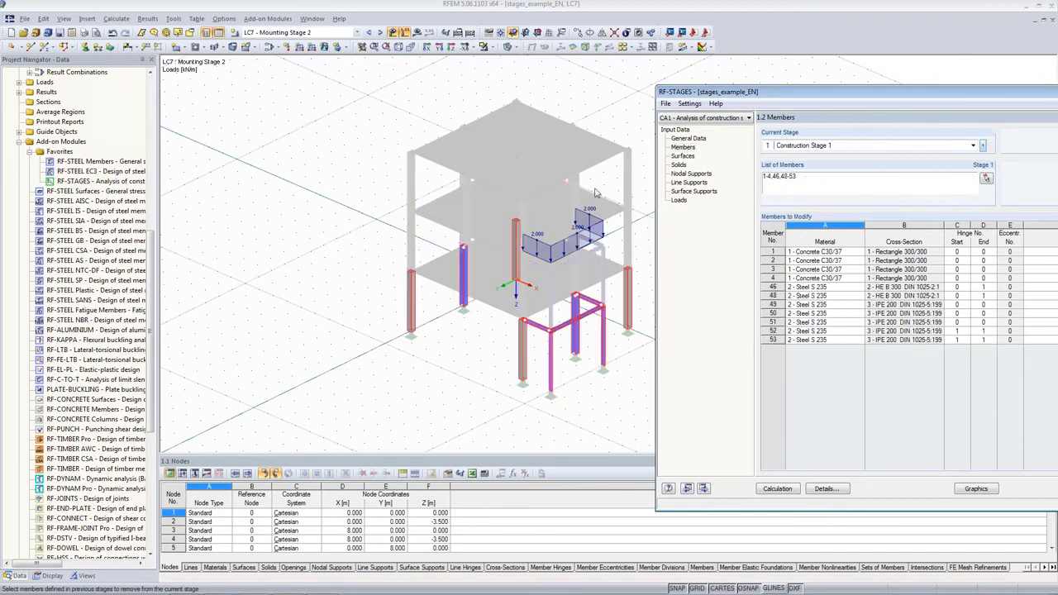
pyautogui.click(987, 142)
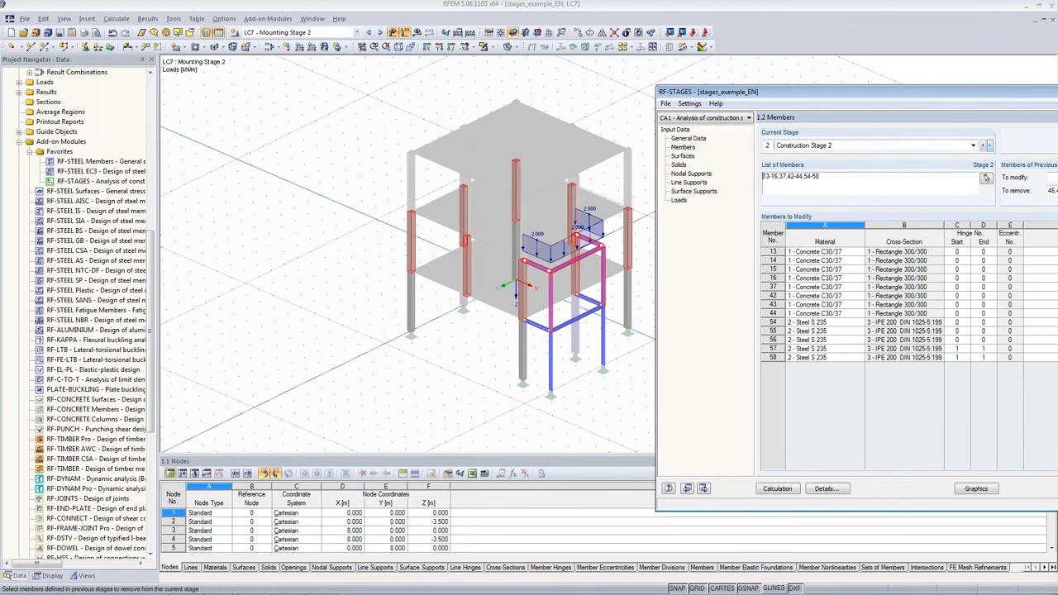
pyautogui.click(989, 146)
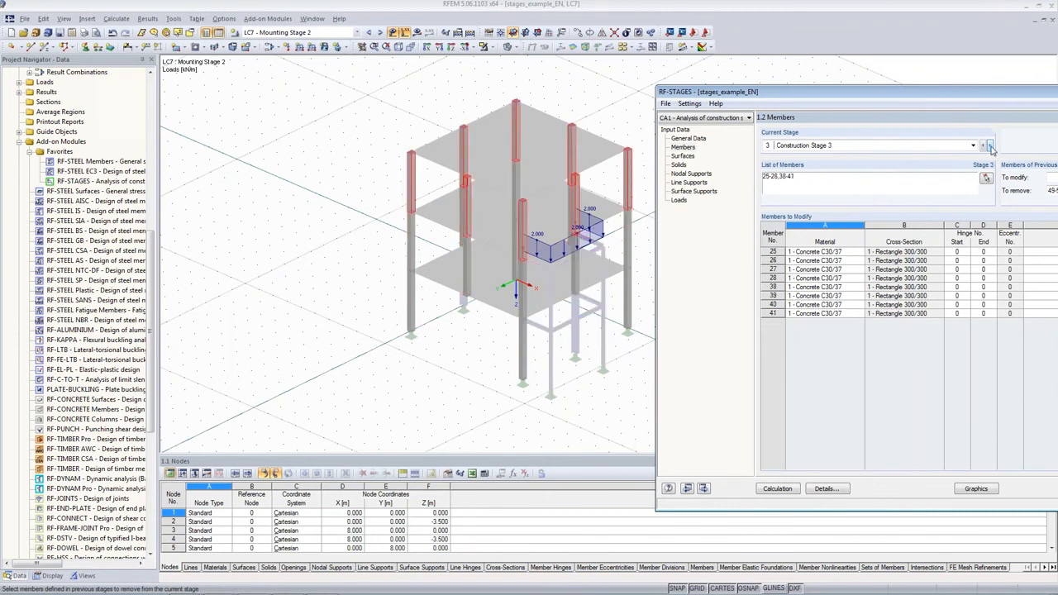
# Assign the lowest floor slab, surface 1, to Construction Stage 1.
pyautogui.click(683, 156)
pyautogui.moveTo(799, 89); pyautogui.dragTo(536, 83)
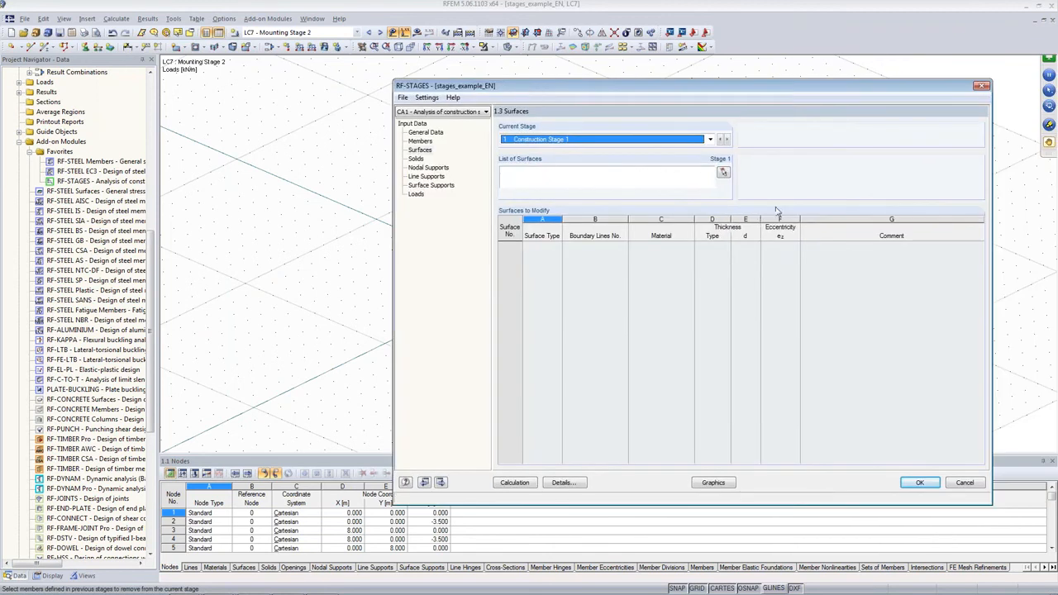
pyautogui.click(723, 174)
pyautogui.keyDown('ctrl'); pyautogui.moveTo(666, 364); pyautogui.dragTo(746, 315, button='middle'); pyautogui.keyUp('ctrl')
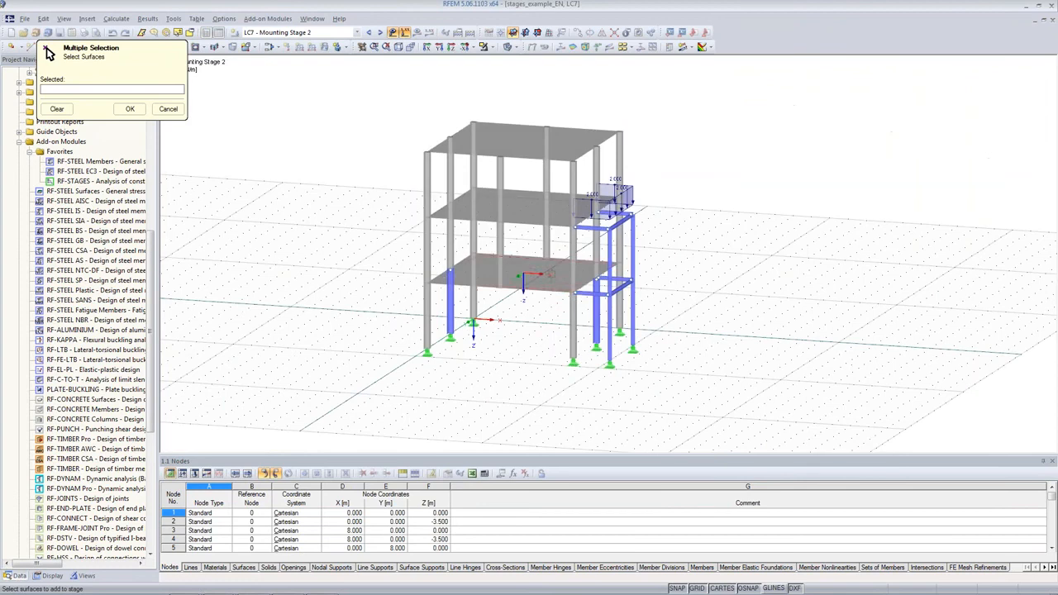
pyautogui.click(522, 278)
pyautogui.click(130, 108)
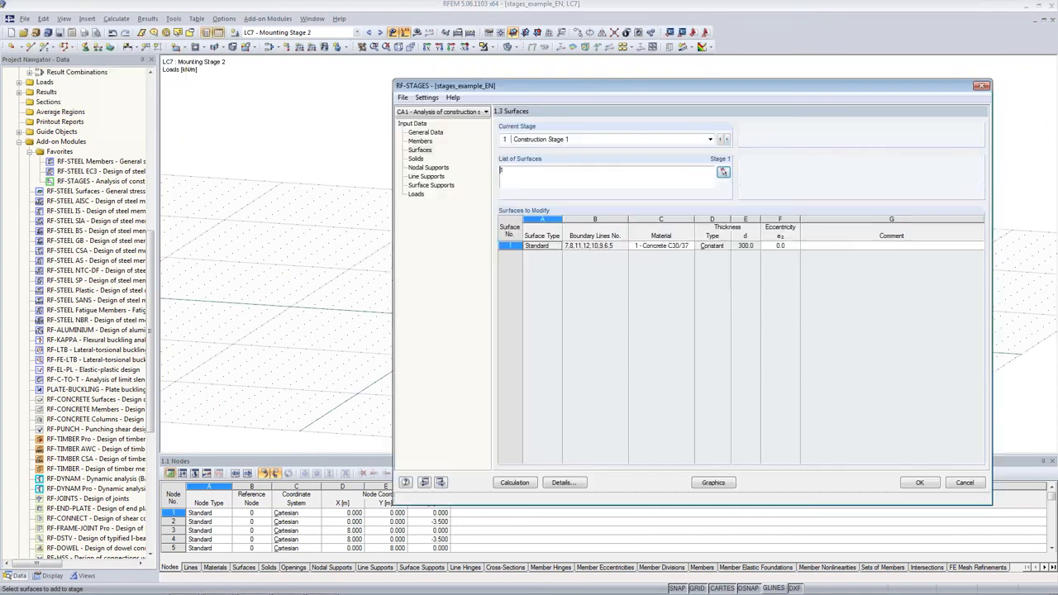
# Assign the middle floor slab, surface 2, to Construction Stage 2.
pyautogui.click(727, 139)
pyautogui.click(723, 172)
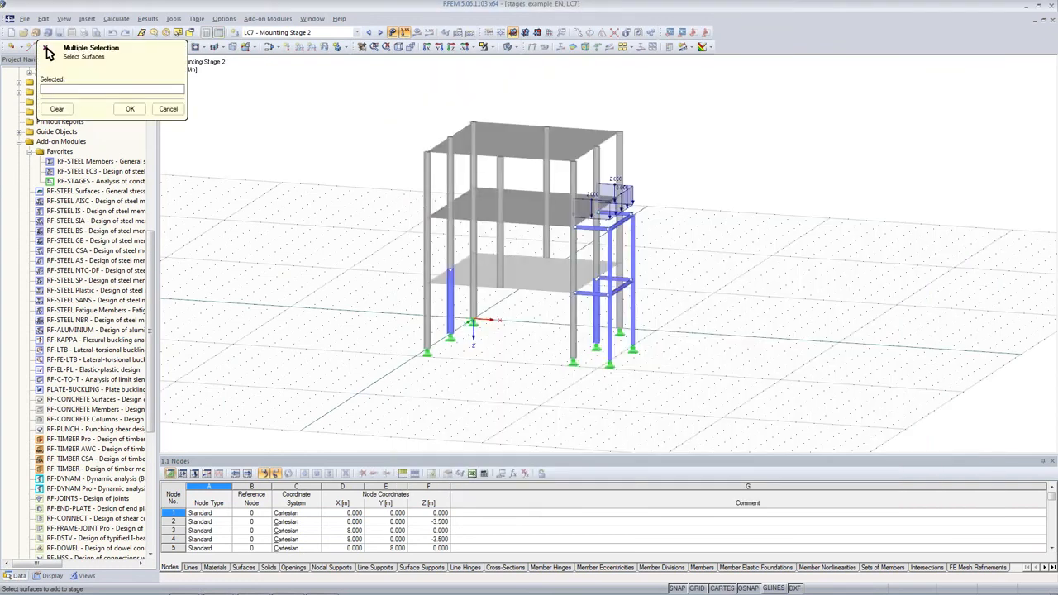
pyautogui.click(533, 216)
pyautogui.click(130, 108)
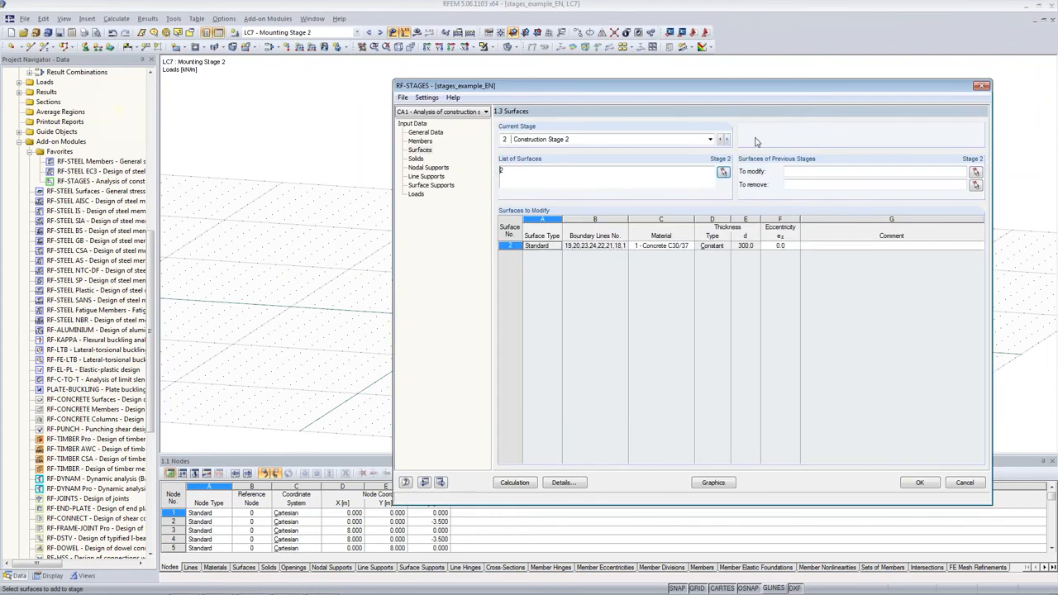
# Assign the top floor slab, surface 3, to Construction Stage 3.
pyautogui.click(722, 139)
pyautogui.click(723, 172)
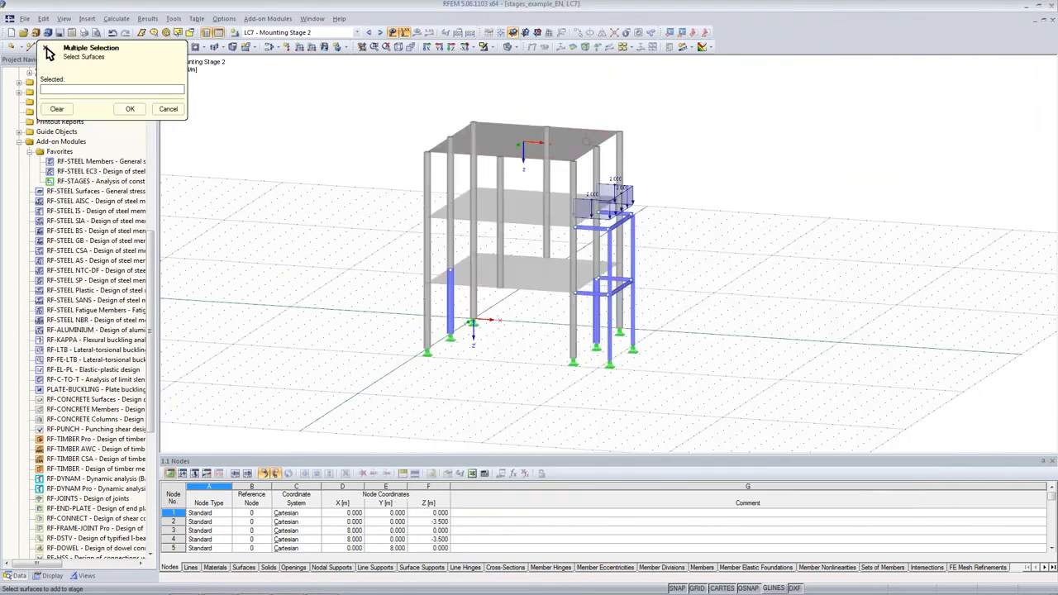
pyautogui.click(129, 108)
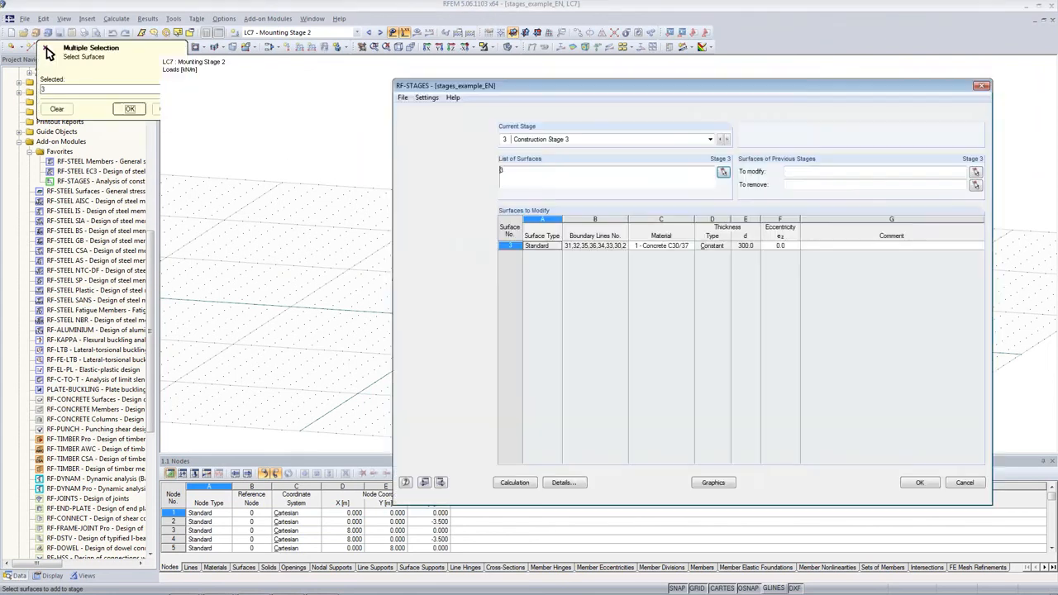
pyautogui.moveTo(669, 88); pyautogui.dragTo(672, 136)
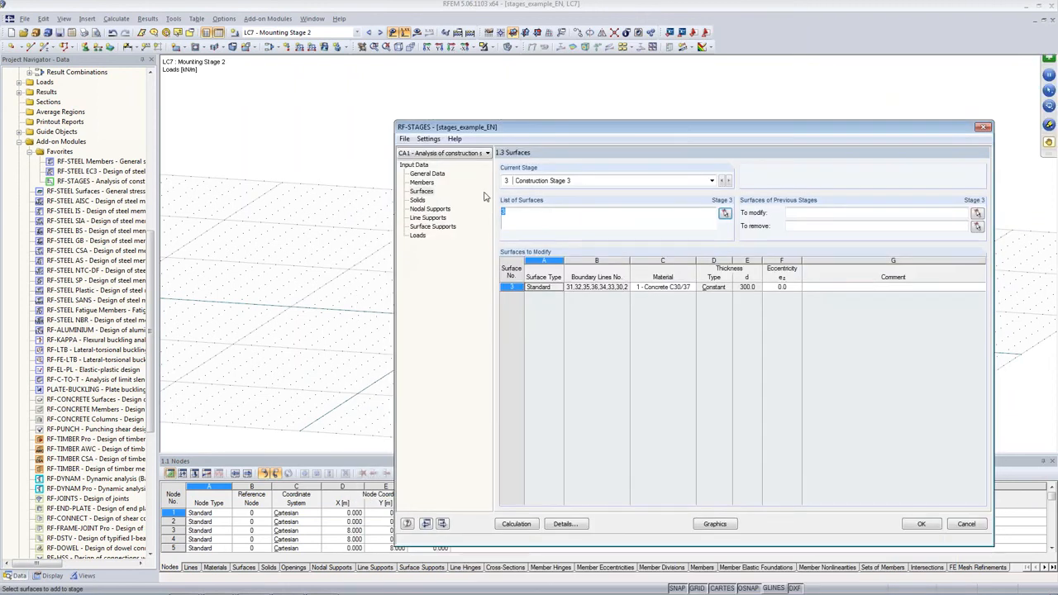
# Leave the solids unassigned and assign all nodal supports of the model, 1-8, to Construction Stage 1.
pyautogui.click(417, 201)
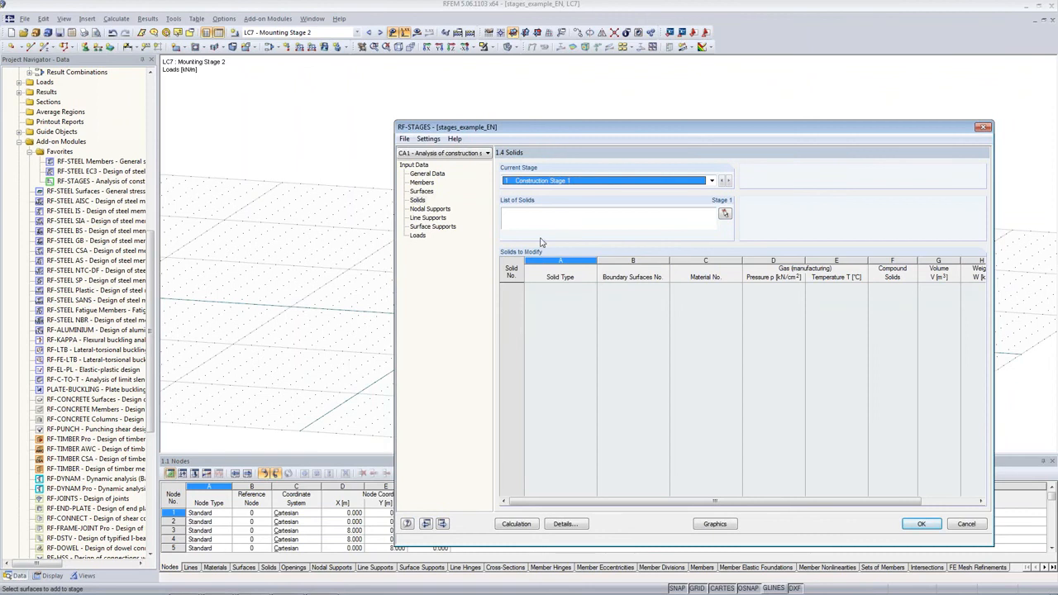
pyautogui.click(431, 209)
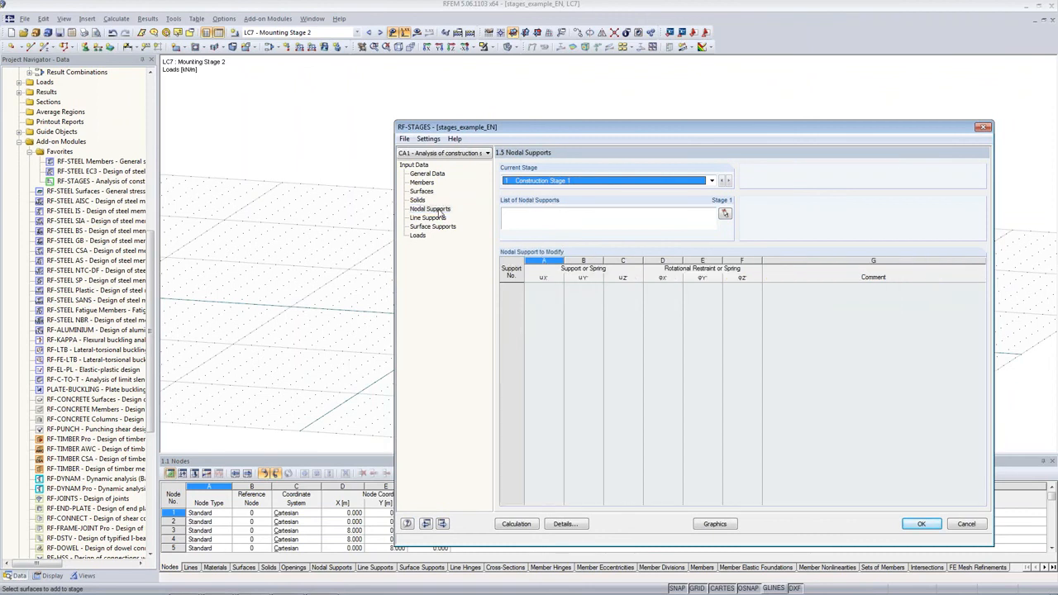
pyautogui.click(725, 214)
pyautogui.moveTo(732, 300); pyautogui.dragTo(369, 427)
pyautogui.click(131, 109)
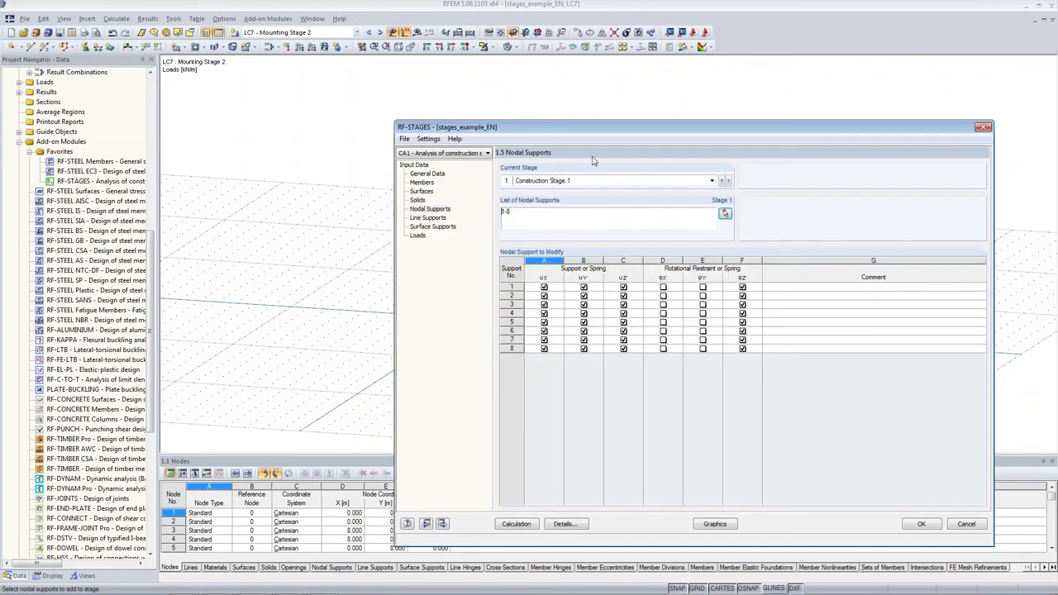
# Check the Stage 1 nodal supports against the model and look over the line support, surface support and load input.
pyautogui.moveTo(601, 129); pyautogui.dragTo(859, 128)
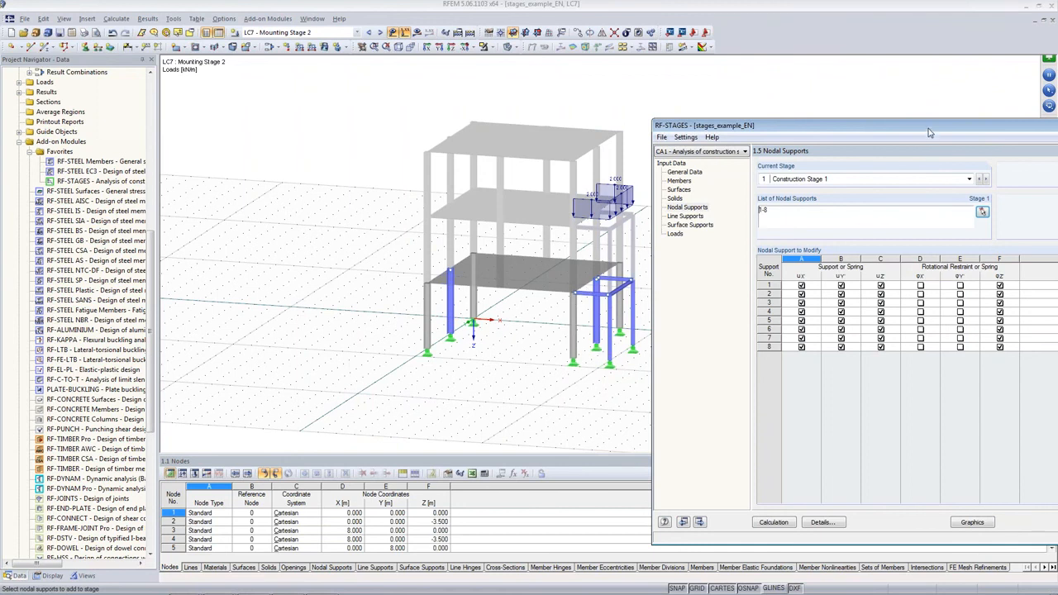
pyautogui.moveTo(926, 125); pyautogui.dragTo(911, 125)
pyautogui.doubleClick(746, 209)
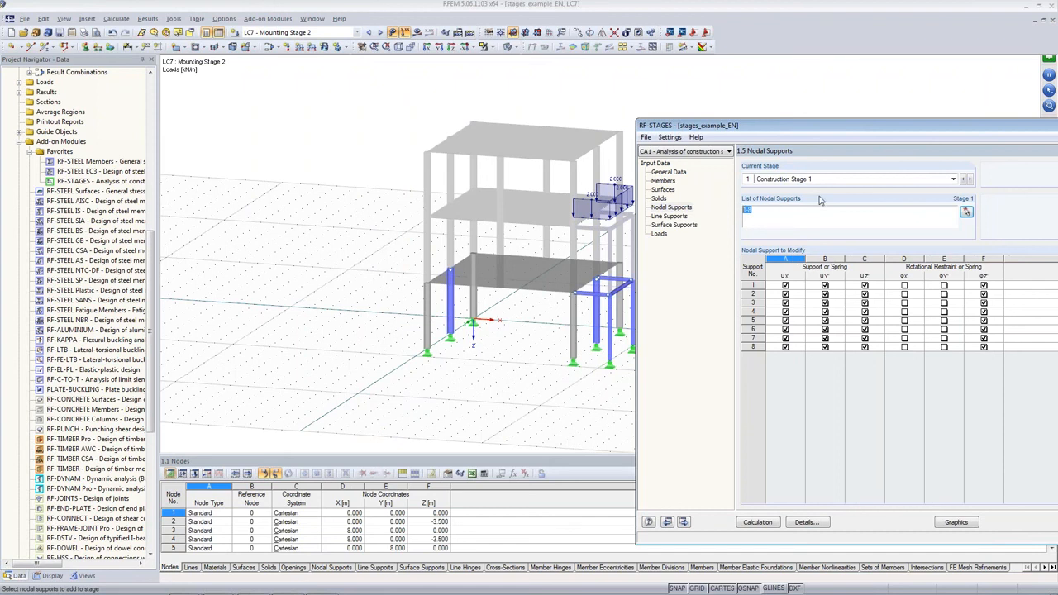
pyautogui.click(669, 215)
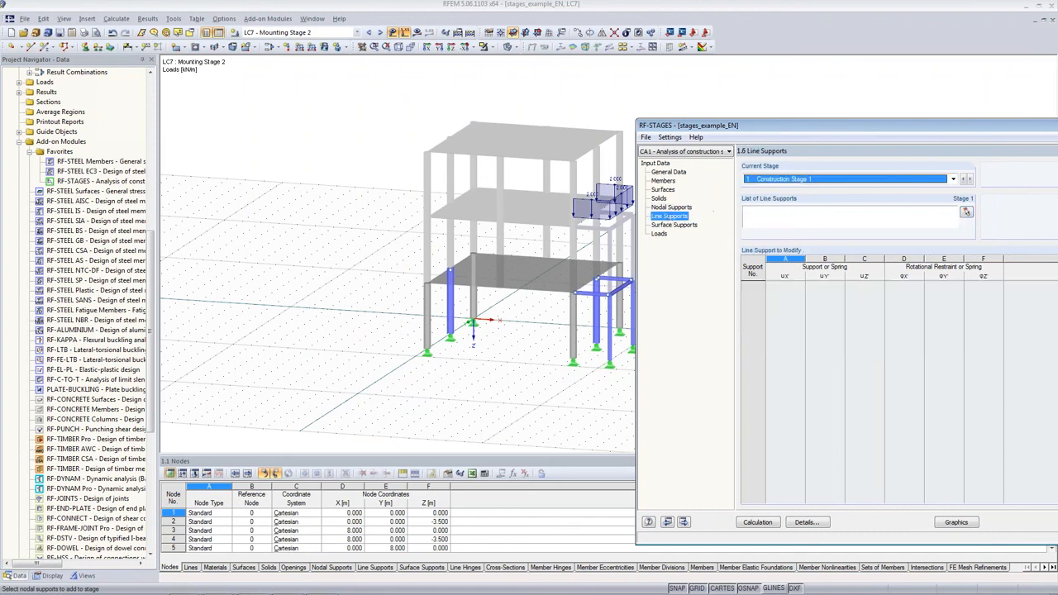
pyautogui.click(685, 226)
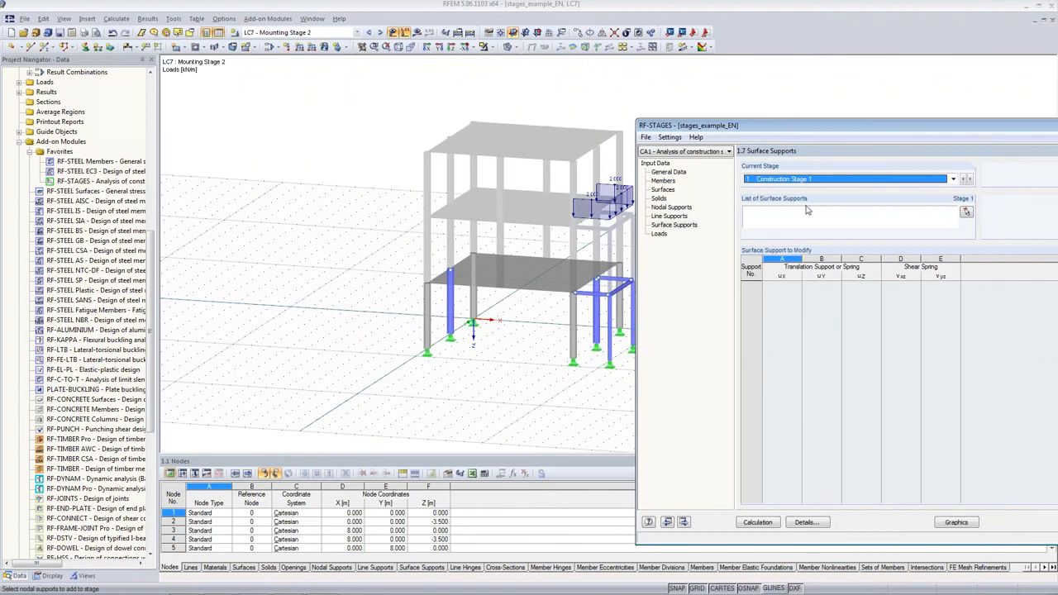
pyautogui.moveTo(808, 128); pyautogui.dragTo(698, 111)
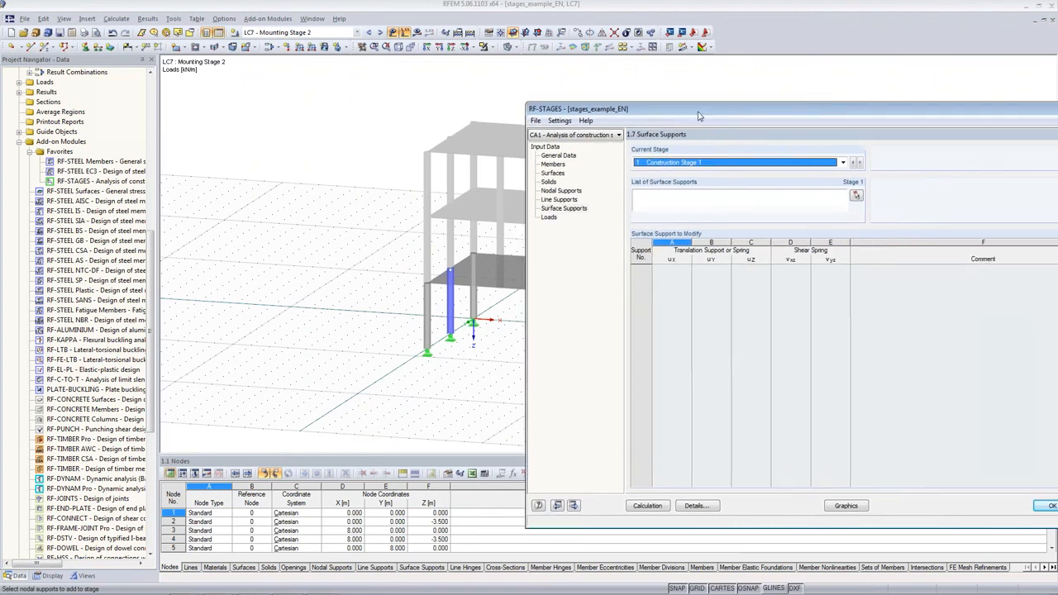
pyautogui.click(548, 217)
pyautogui.moveTo(744, 119); pyautogui.dragTo(556, 105)
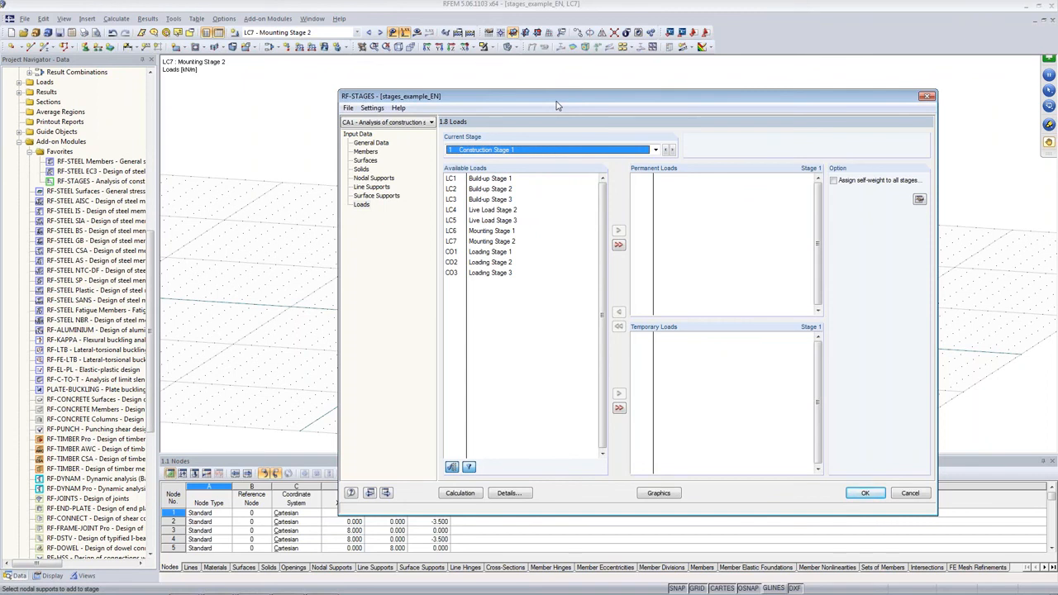
# Try load case LC1 as a permanent load of Construction Stage 1 and return it to the available loads.
pyautogui.click(501, 179)
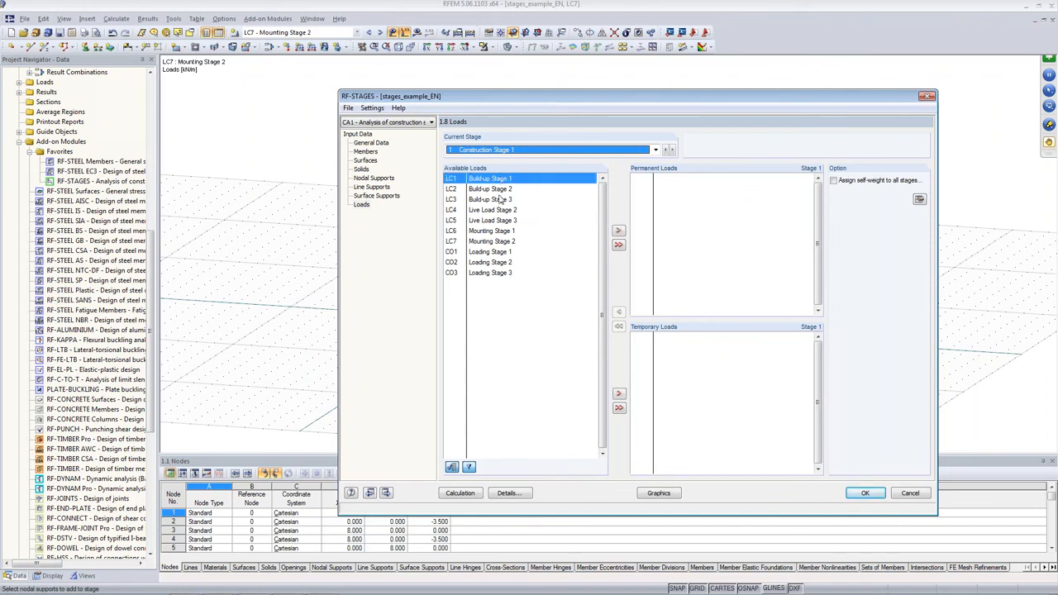
pyautogui.click(497, 210)
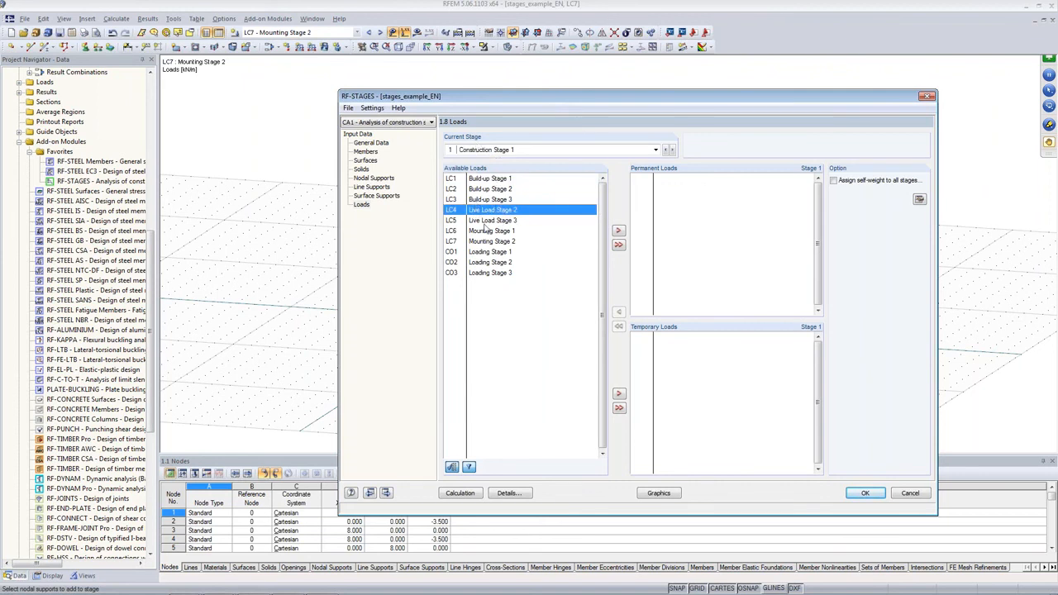
pyautogui.doubleClick(499, 179)
pyautogui.doubleClick(668, 177)
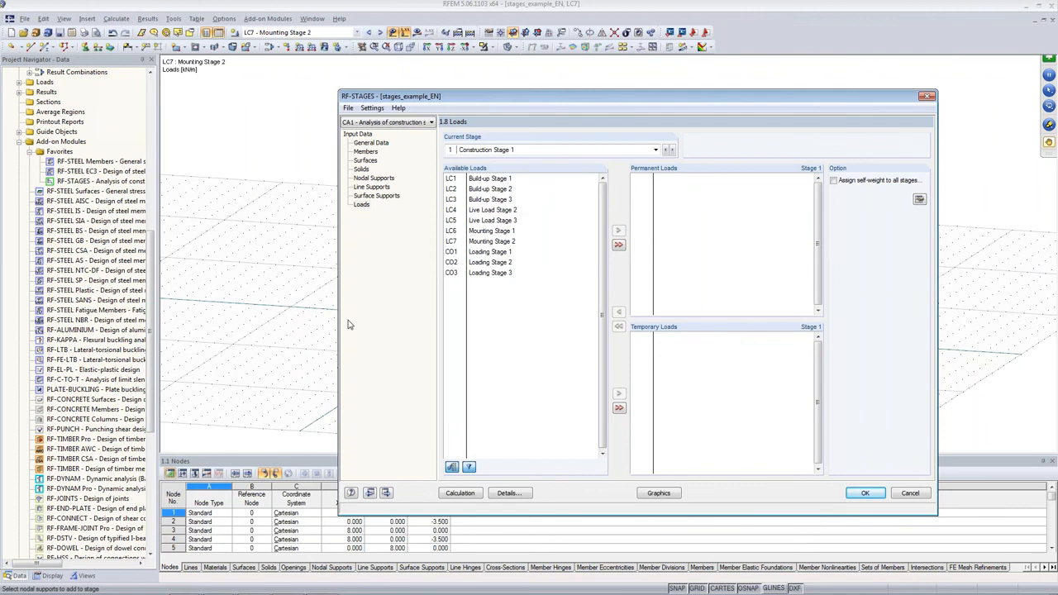
# Assign load combinations CO1, CO2 and CO3 as the permanent loads of Construction Stages 1, 2 and 3 respectively.
pyautogui.click(459, 254)
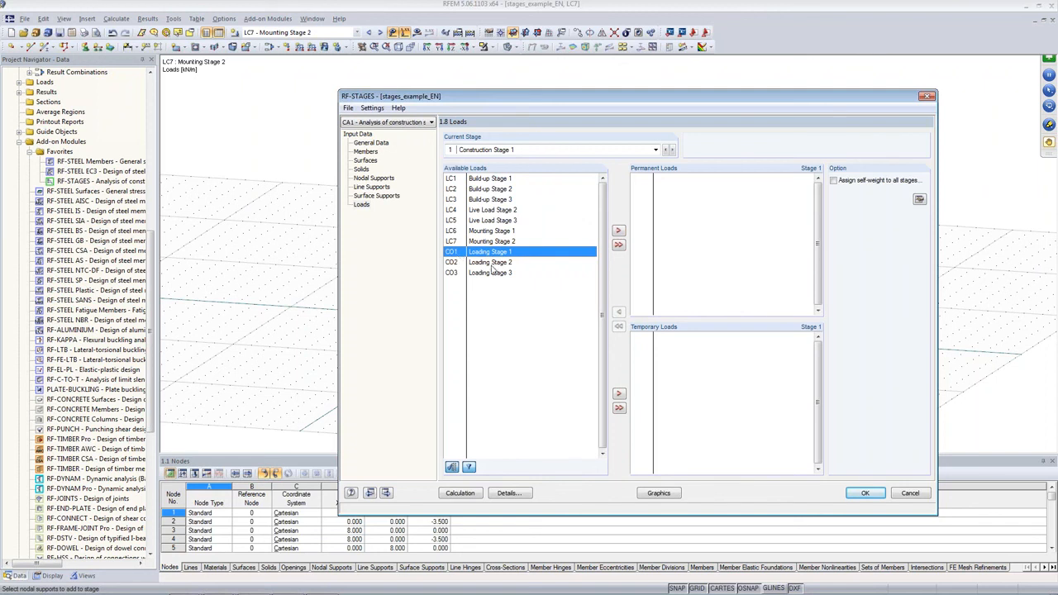
pyautogui.click(617, 231)
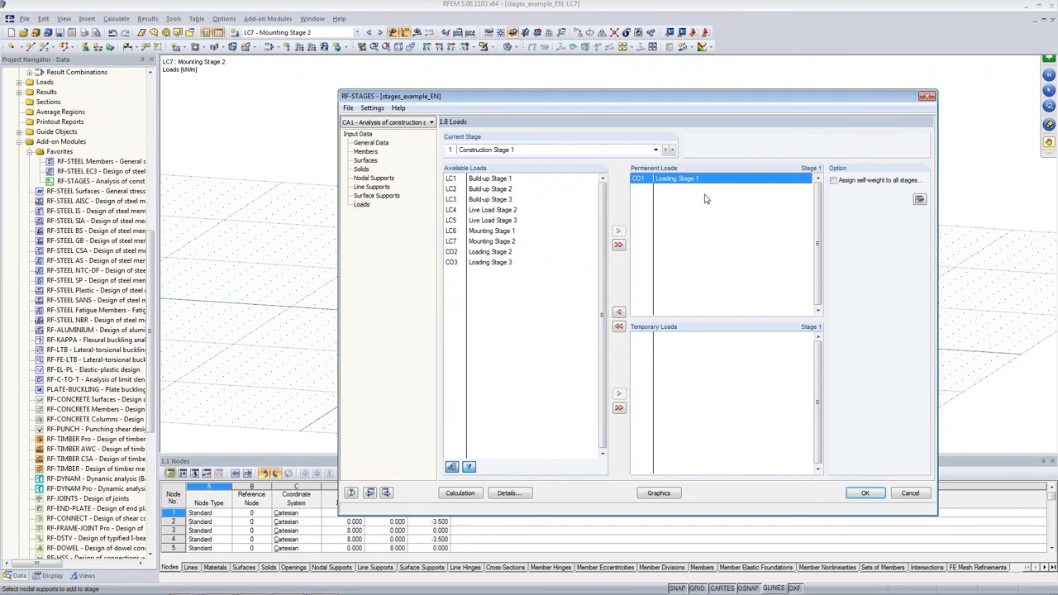
pyautogui.click(671, 151)
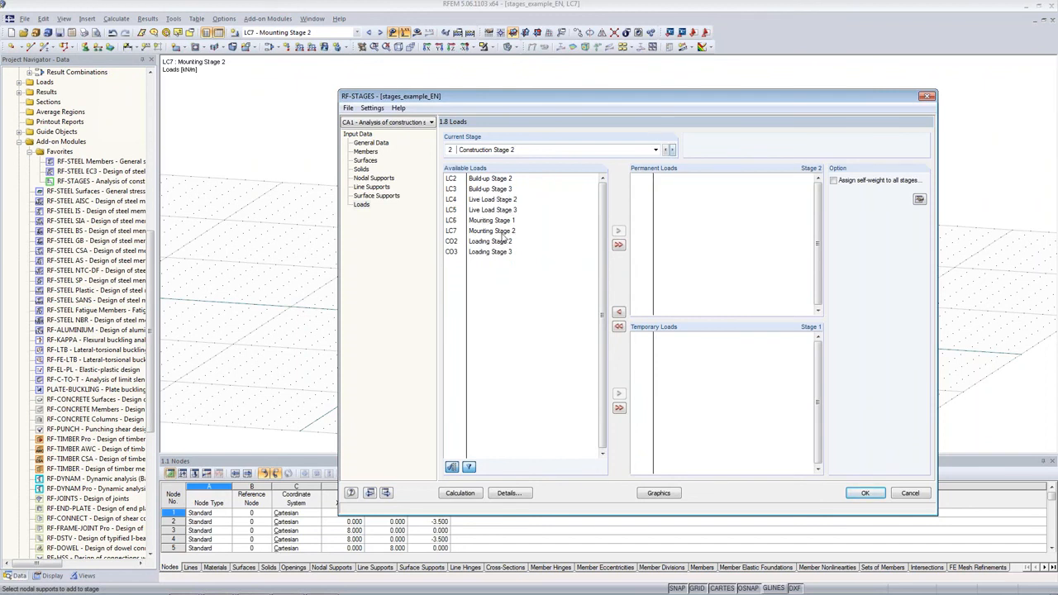
pyautogui.click(672, 151)
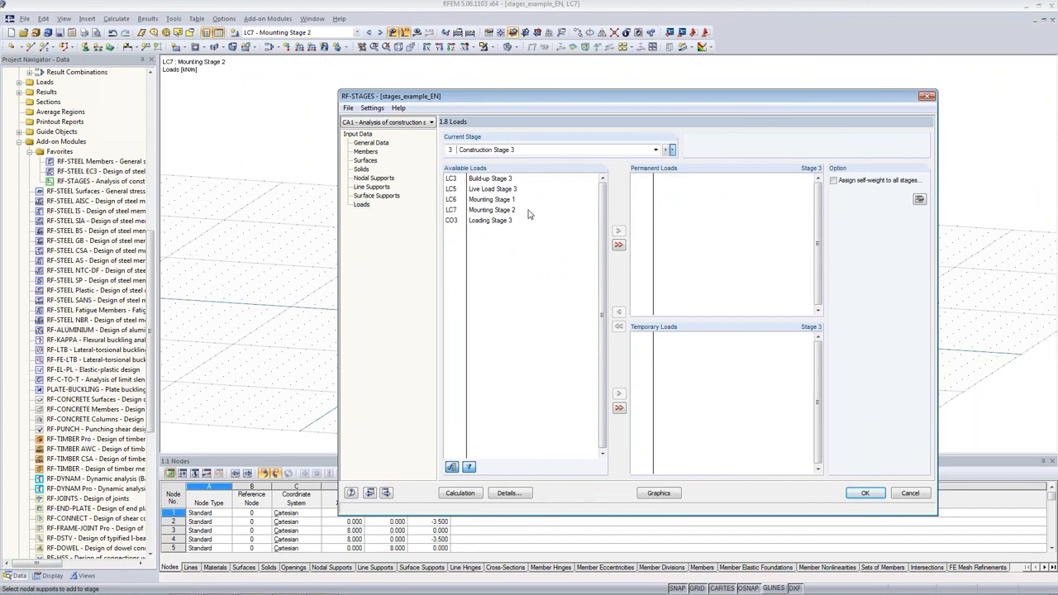
pyautogui.click(502, 223)
pyautogui.click(664, 151)
pyautogui.click(665, 150)
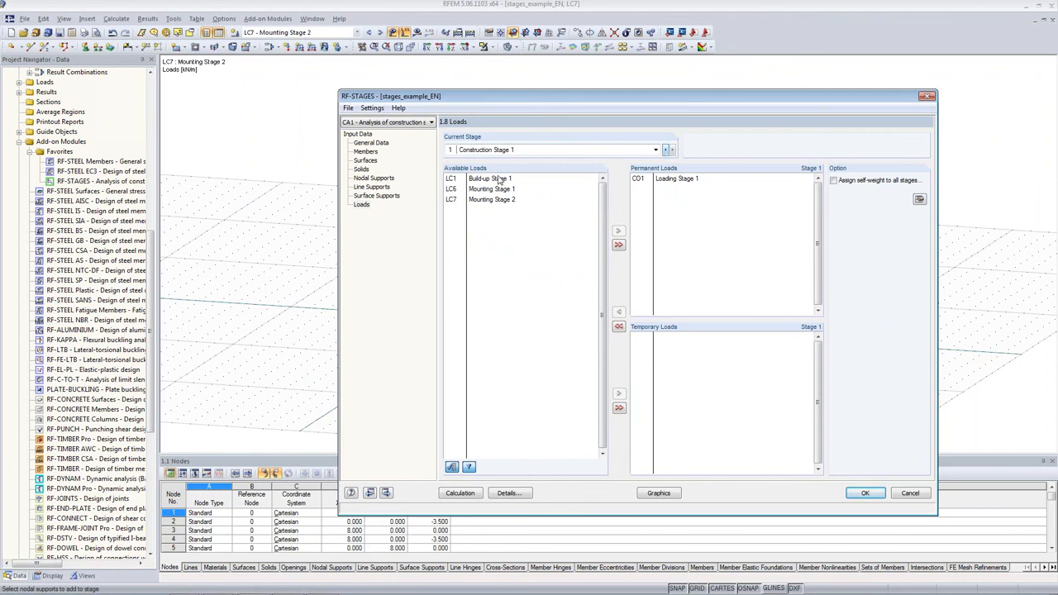
pyautogui.moveTo(397, 100); pyautogui.dragTo(657, 97)
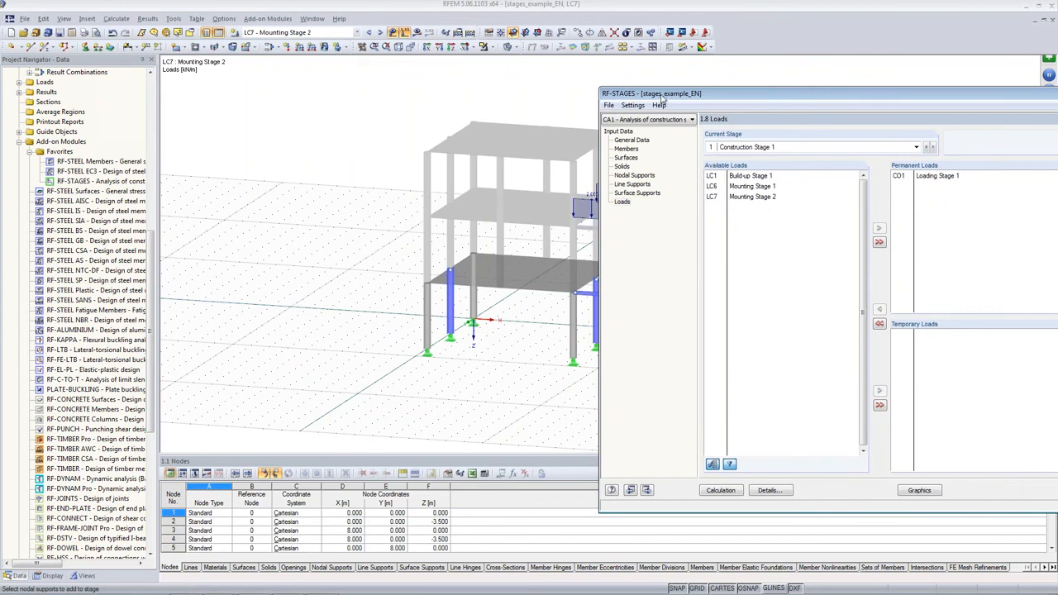
pyautogui.moveTo(685, 98); pyautogui.dragTo(523, 88)
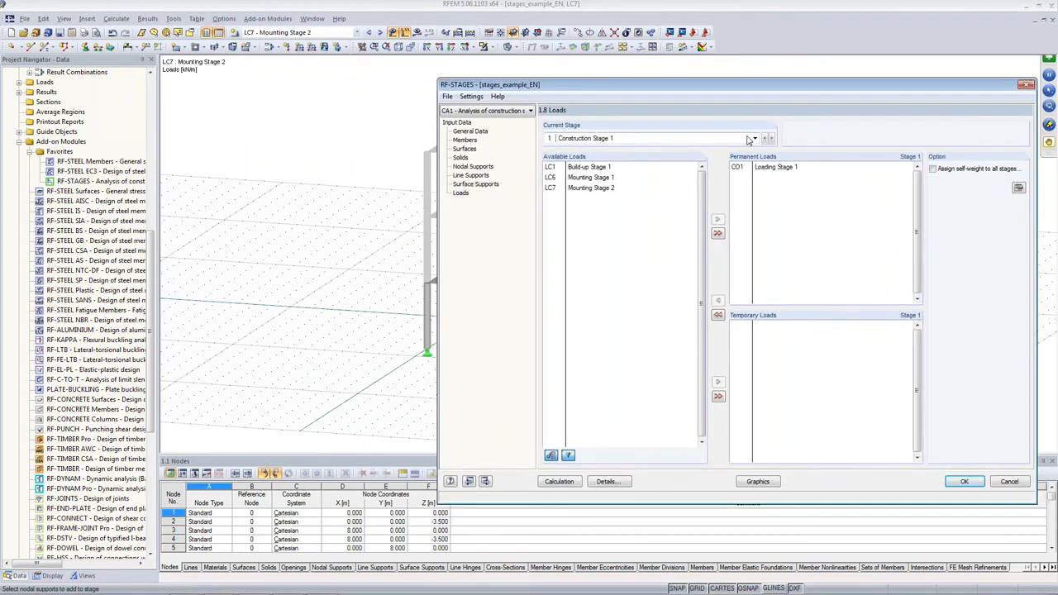
pyautogui.click(761, 170)
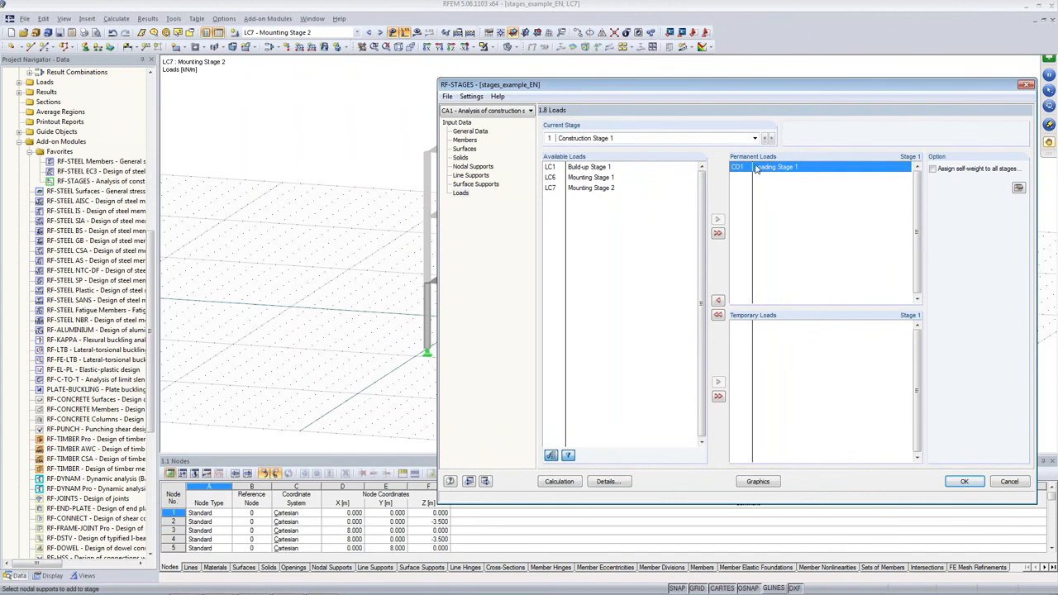
# Assign the self-weight to all construction stages with a factor of 1.35 in the Z direction.
pyautogui.click(951, 173)
pyautogui.click(1018, 190)
pyautogui.doubleClick(853, 184)
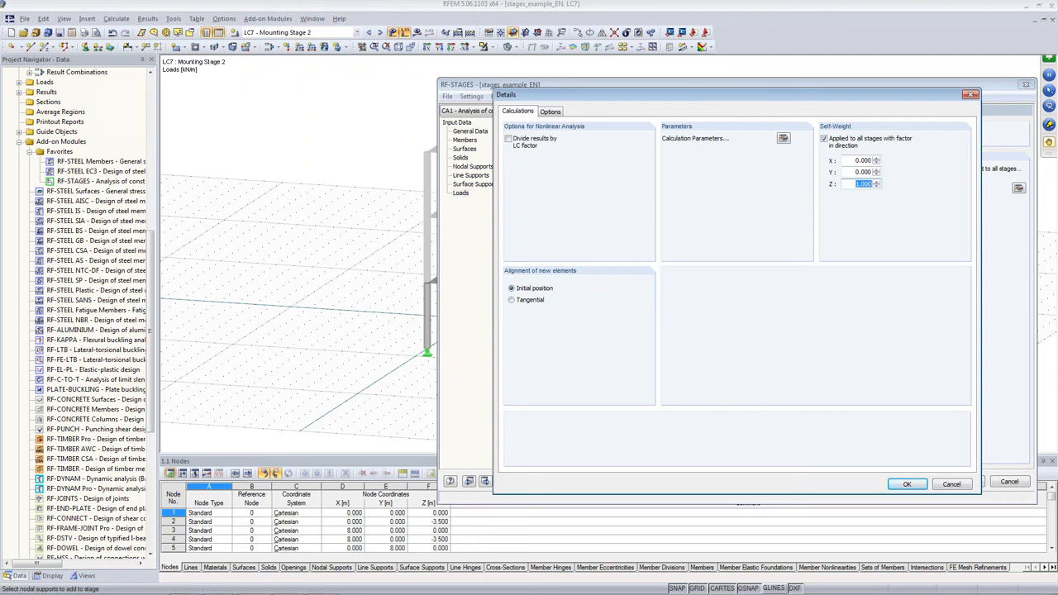
pyautogui.write('1,35')
pyautogui.click(847, 159)
pyautogui.click(904, 485)
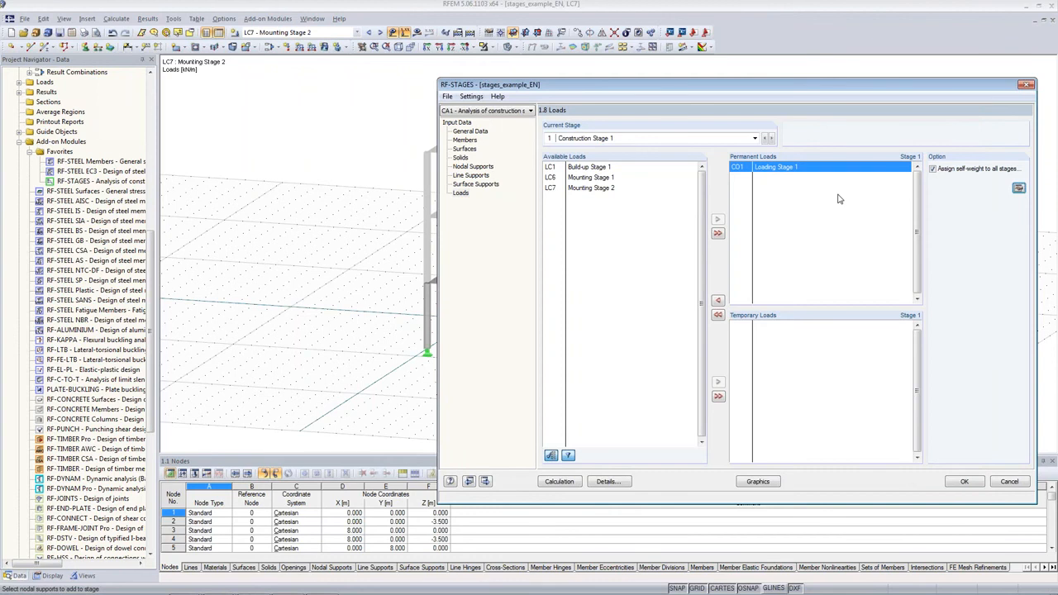
# Assign LC6, Mounting Stage 1, as a temporary load of Construction Stage 1 and LC7, Mounting Stage 2, of Construction Stage 2.
pyautogui.click(592, 179)
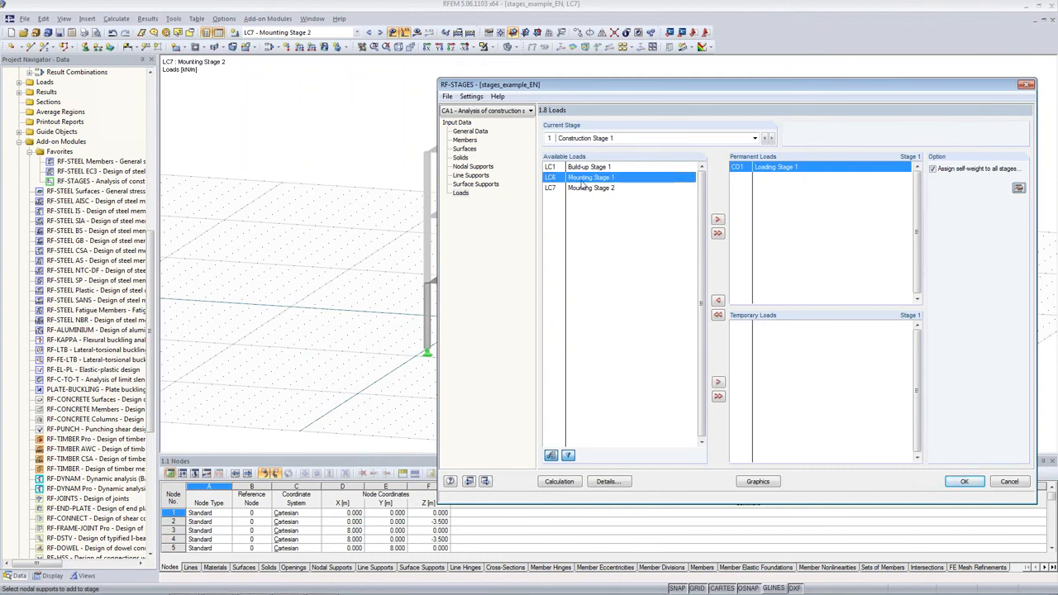
pyautogui.moveTo(592, 85); pyautogui.dragTo(559, 80)
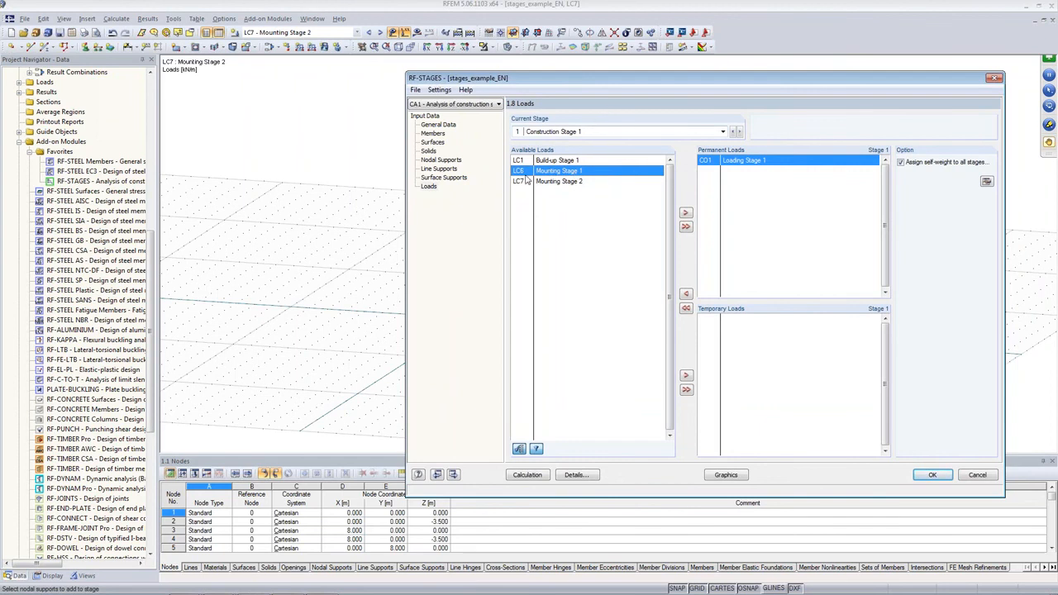
pyautogui.moveTo(581, 181); pyautogui.dragTo(709, 333)
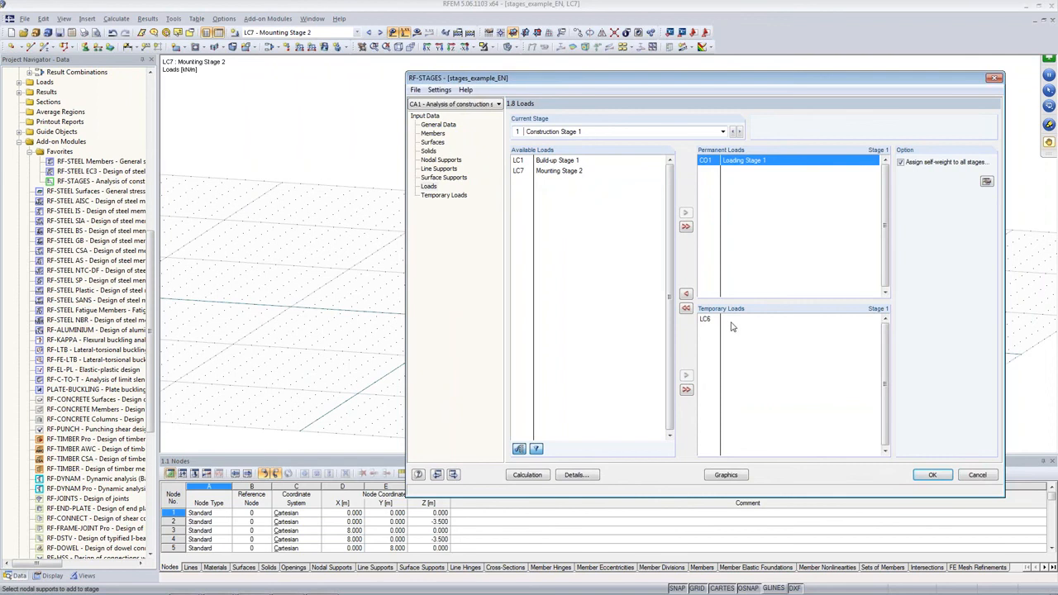
pyautogui.click(740, 132)
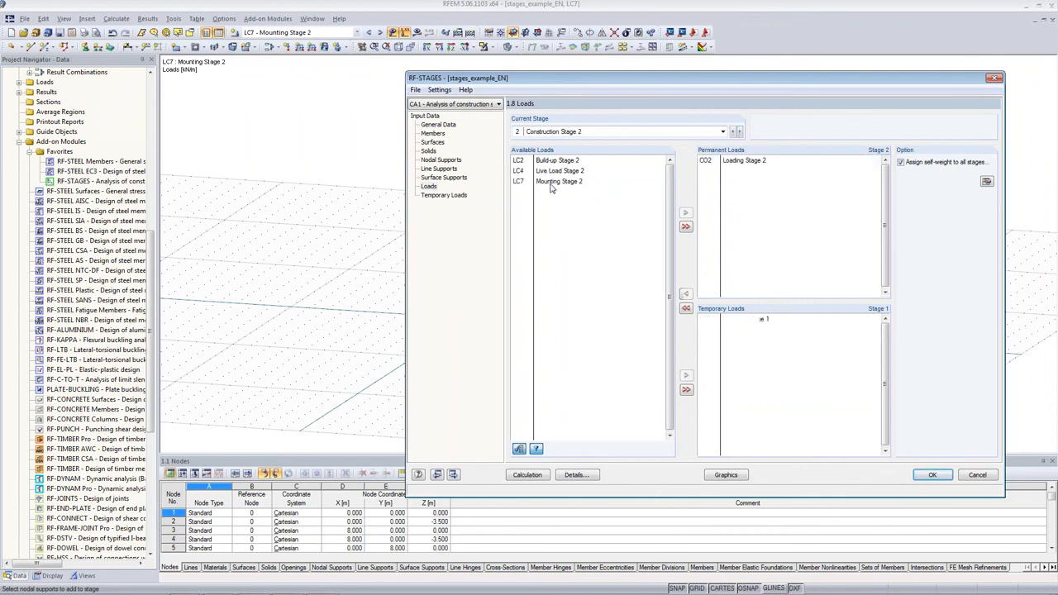
pyautogui.moveTo(531, 181); pyautogui.dragTo(709, 326)
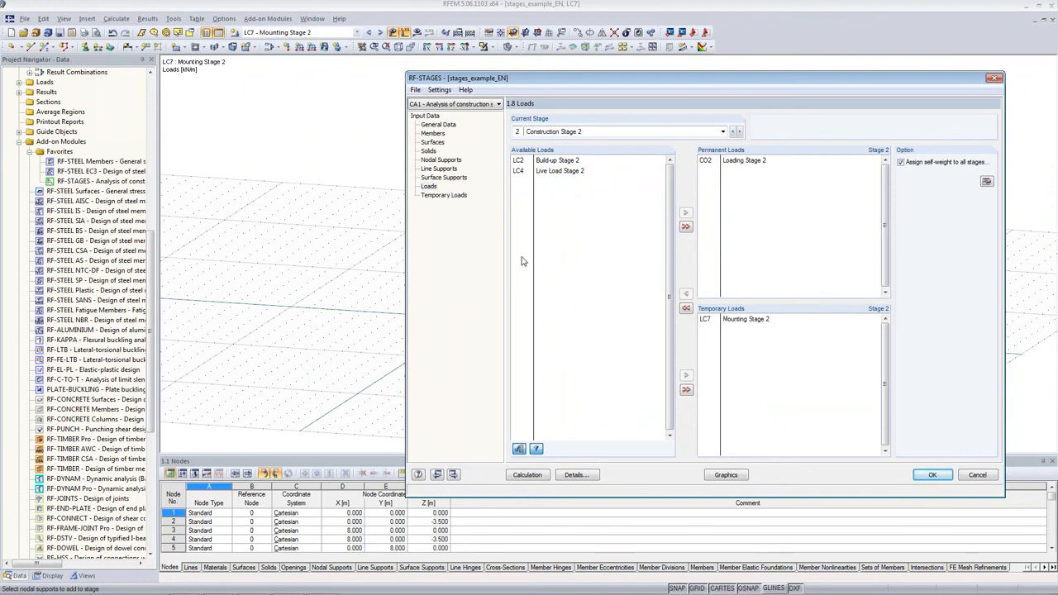
# Add LC6 in Construction Stage 1 and LC7 in Construction Stage 2 to the temporary result combinations as variable loads with factor 1.50.
pyautogui.click(453, 196)
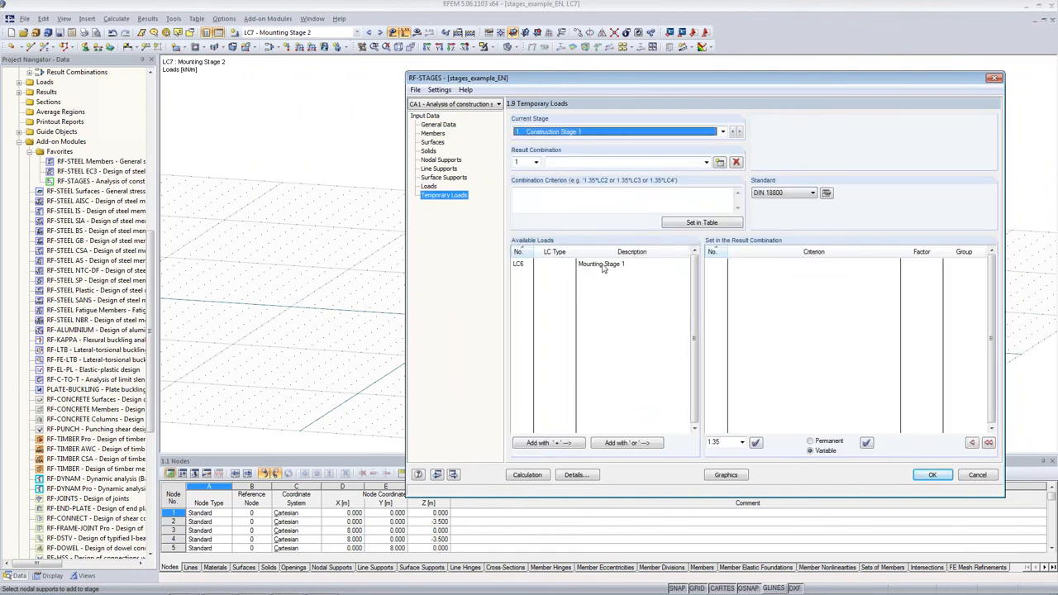
pyautogui.click(592, 265)
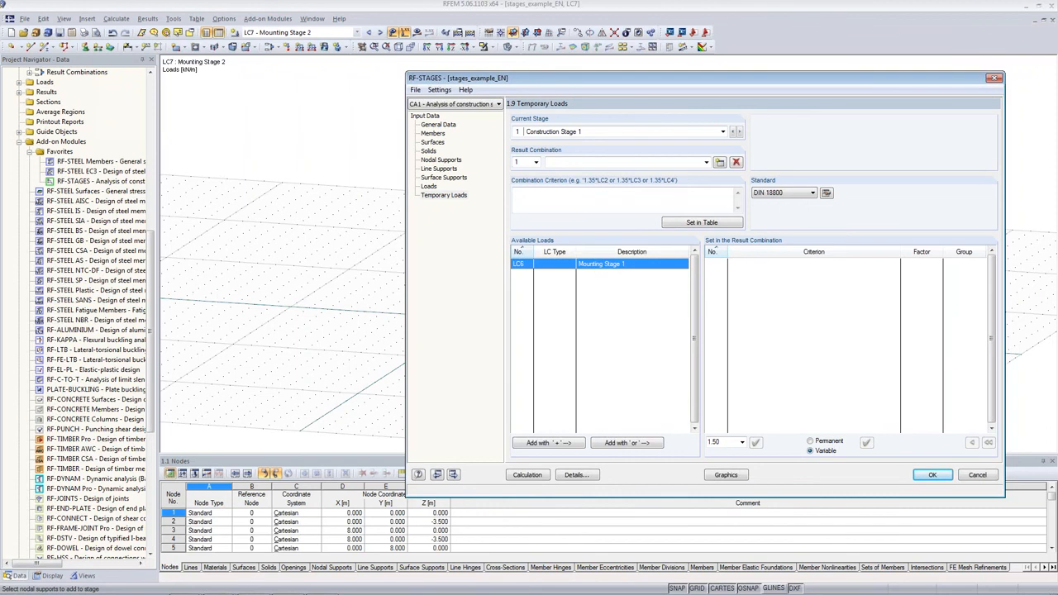
pyautogui.click(541, 443)
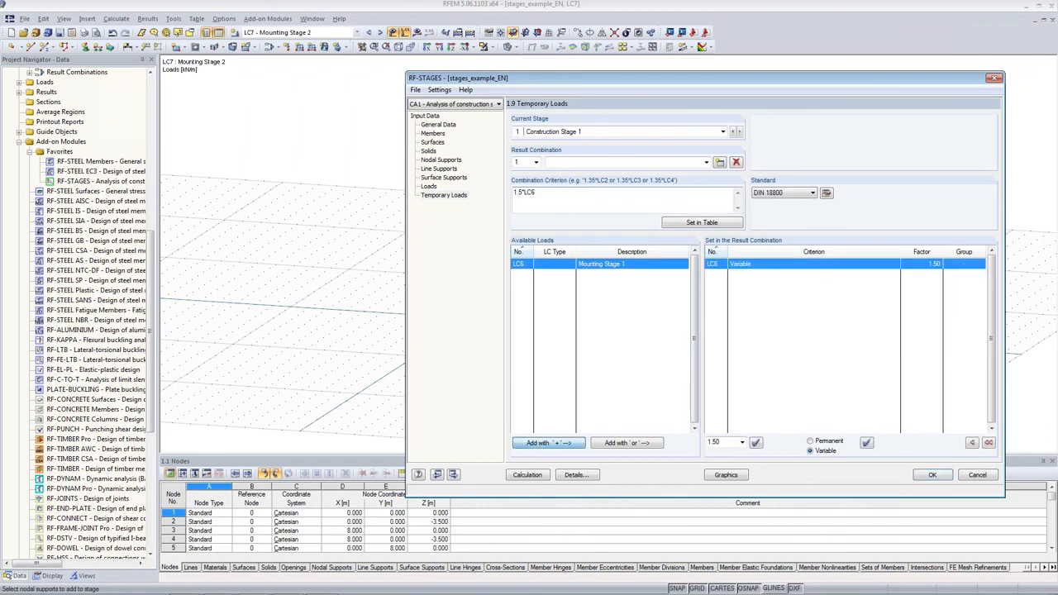
pyautogui.click(738, 131)
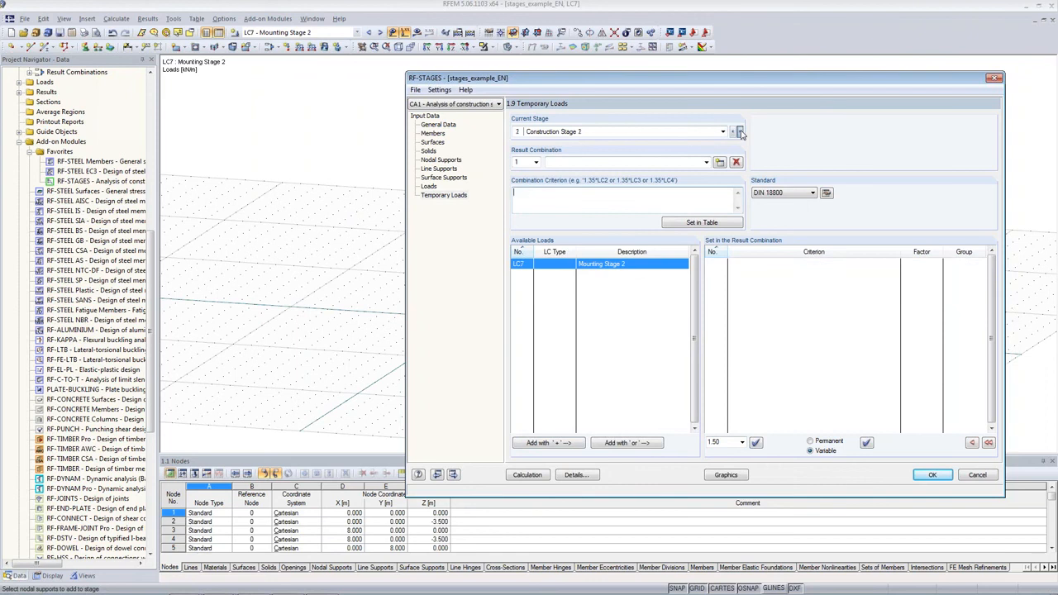
pyautogui.doubleClick(602, 264)
pyautogui.moveTo(537, 193); pyautogui.dragTo(509, 193)
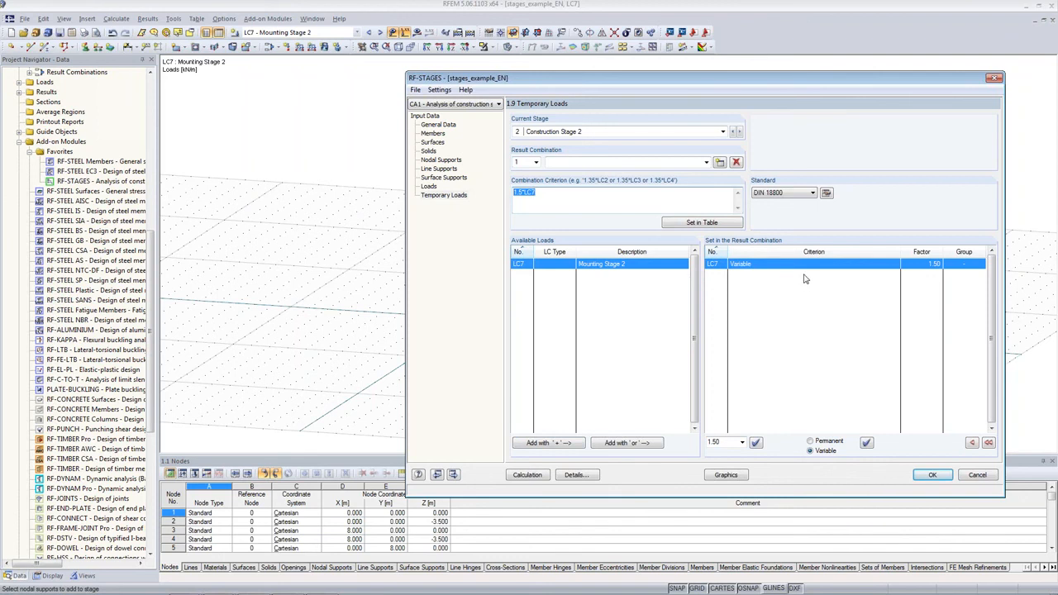
# Return to the load assignments and run the calculation of the construction stages.
pyautogui.click(428, 187)
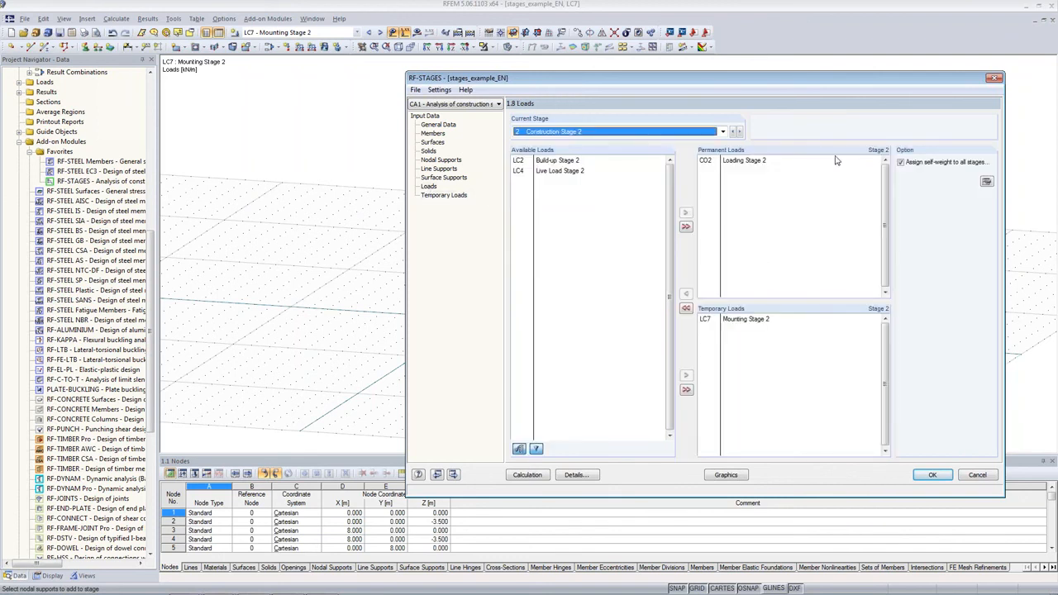
pyautogui.click(525, 475)
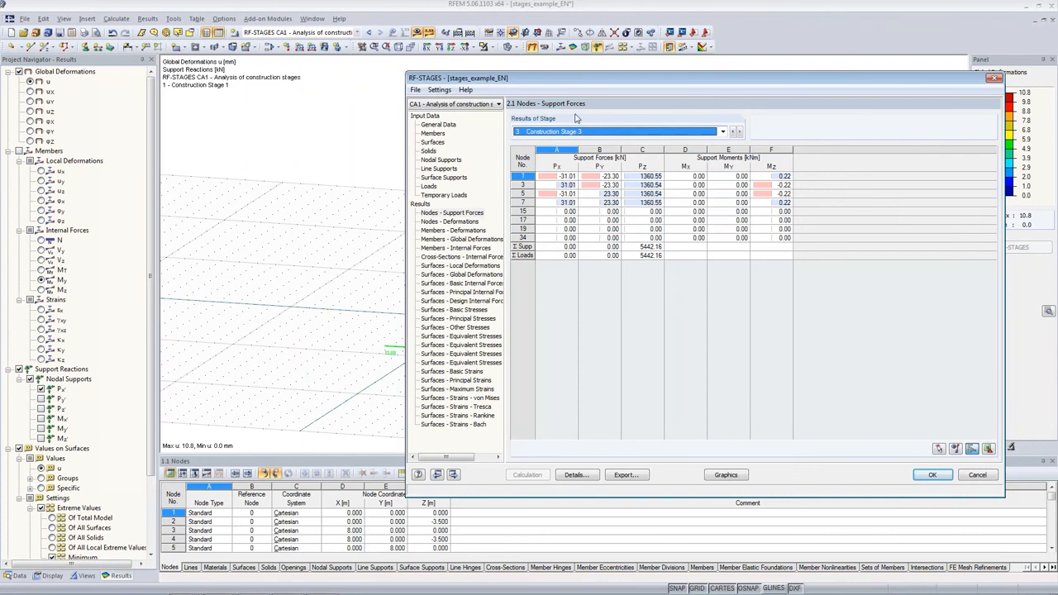
pyautogui.moveTo(579, 81); pyautogui.dragTo(469, 54)
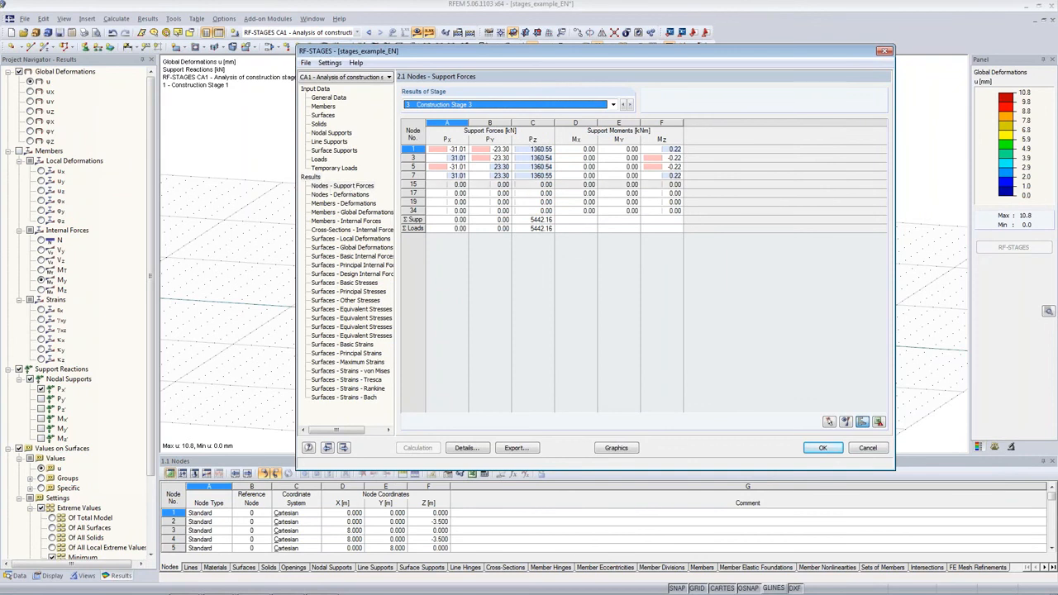
# Examine the nodal support forces for Construction Stage 1 and for the envelope of all stages.
pyautogui.click(612, 104)
pyautogui.click(463, 111)
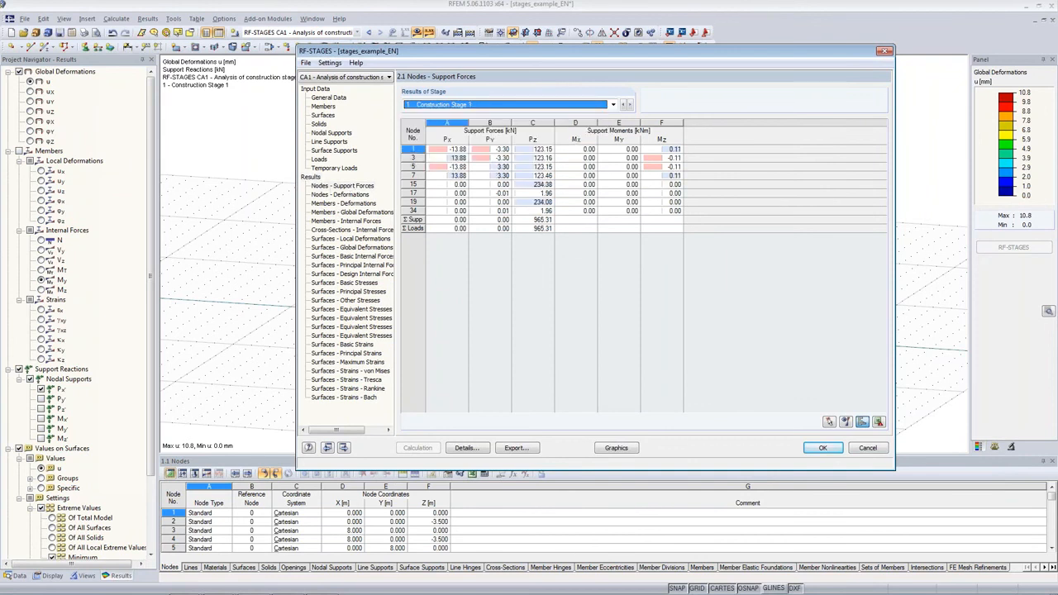
pyautogui.click(431, 105)
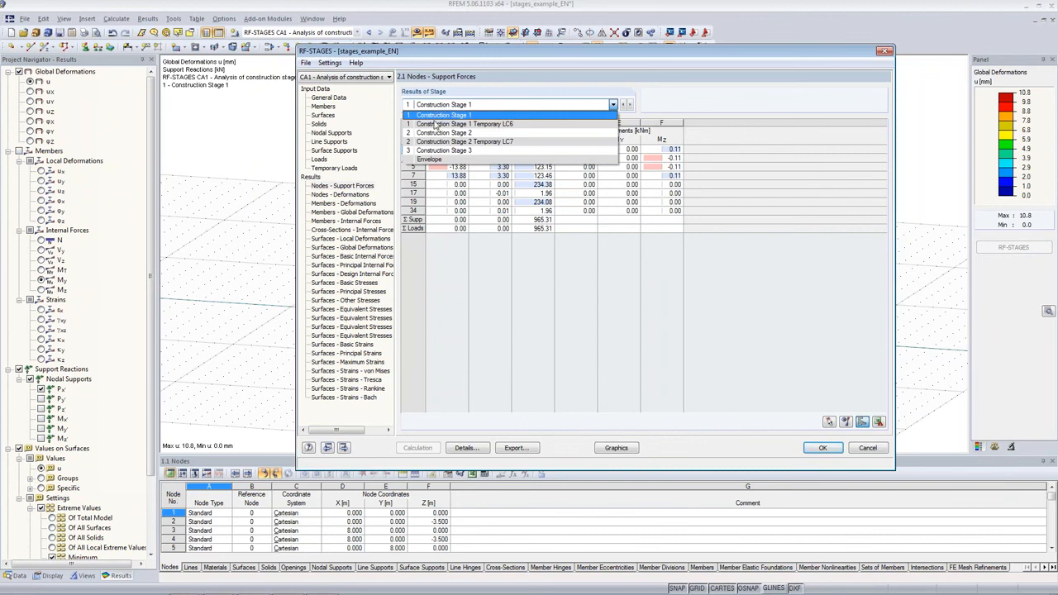
pyautogui.click(484, 158)
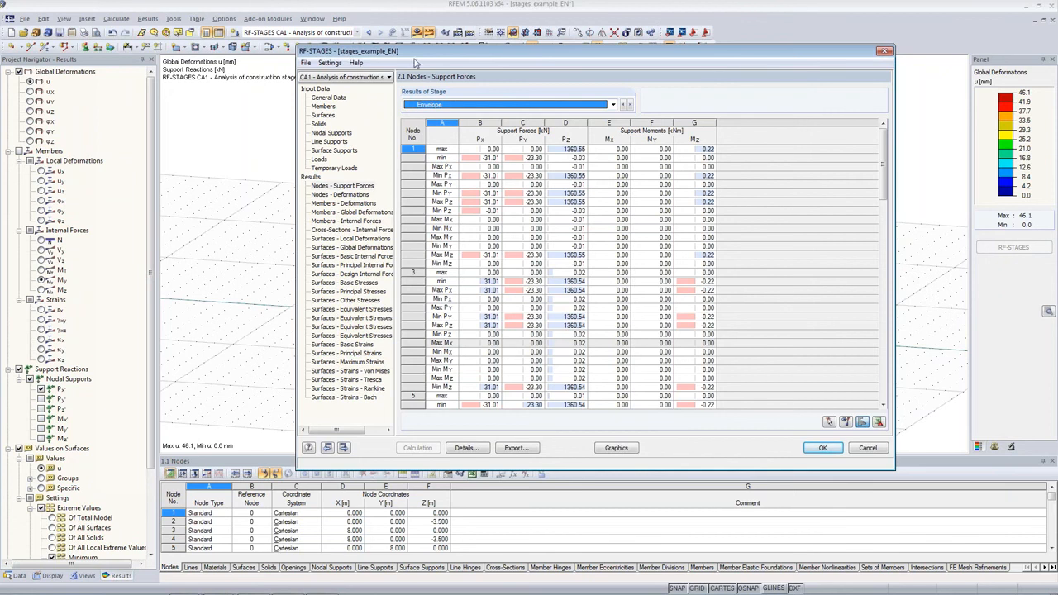
pyautogui.moveTo(419, 55); pyautogui.dragTo(300, 50)
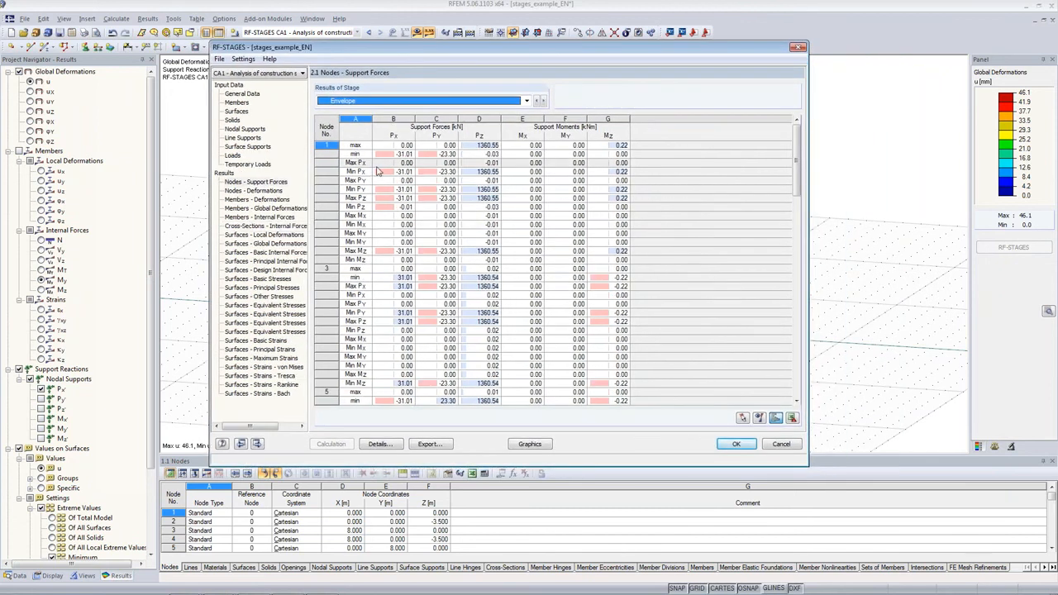
pyautogui.moveTo(355, 145); pyautogui.dragTo(437, 201)
pyautogui.click(490, 245)
pyautogui.click(384, 278)
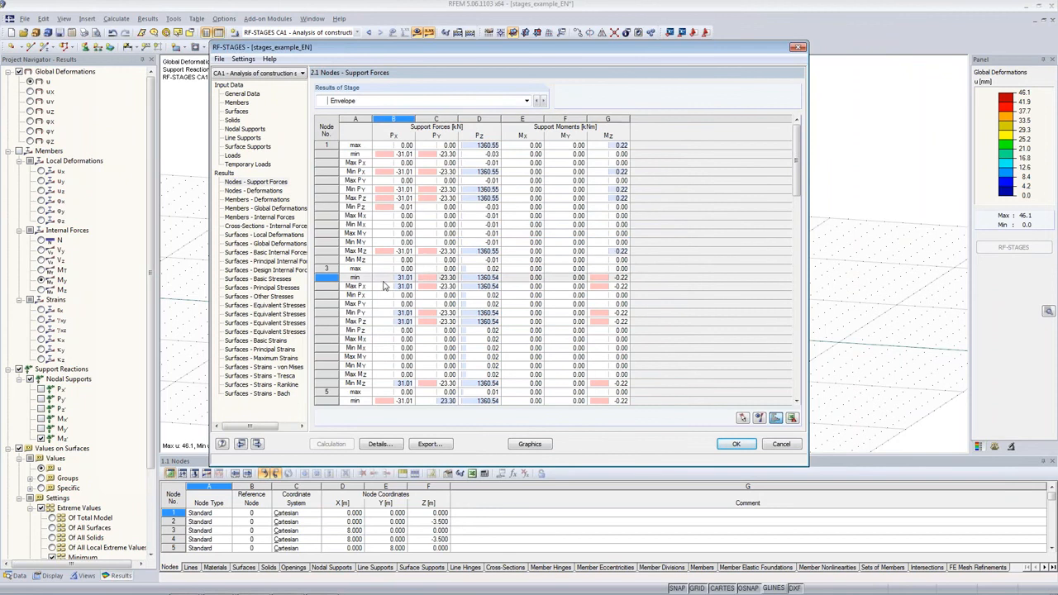
# Export the stage results as result combinations, exit the module and keep the RF-STAGES CA1 results displayed in the model.
pyautogui.click(441, 448)
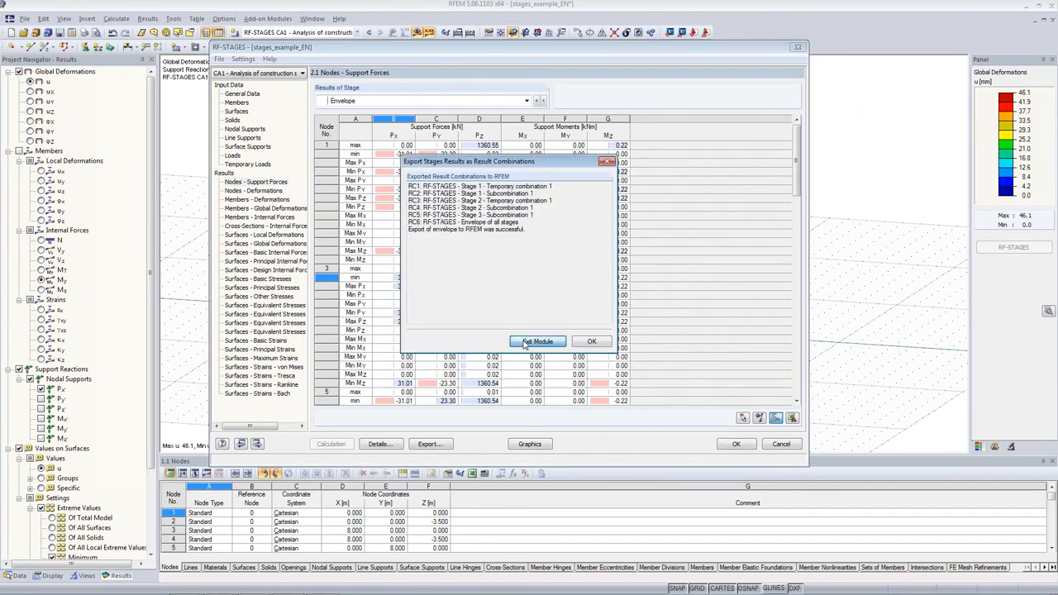
pyautogui.click(537, 341)
pyautogui.click(340, 33)
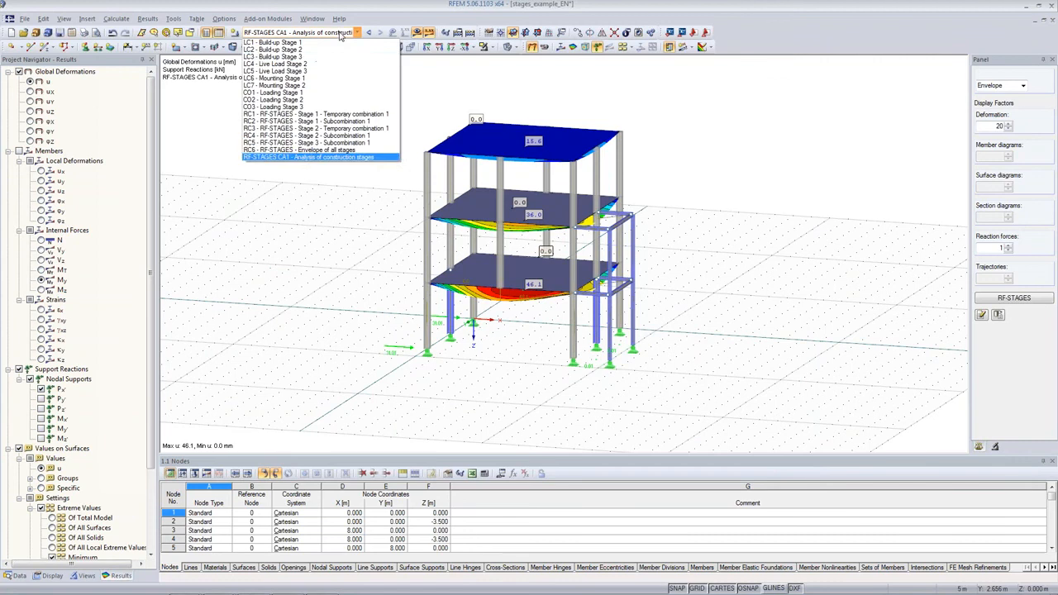
pyautogui.click(267, 158)
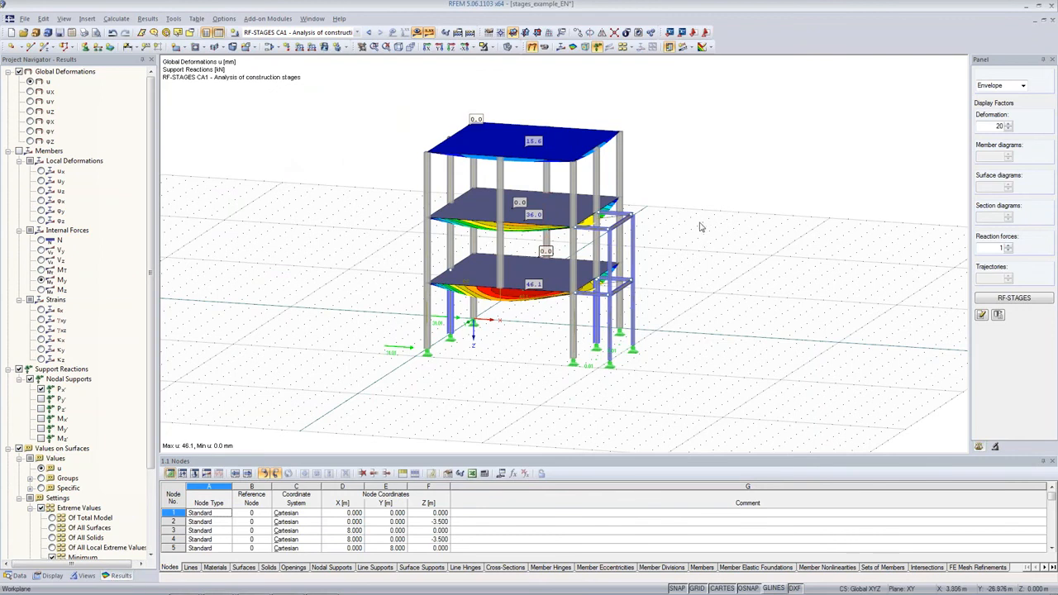
# Display the global deformations of Construction Stage 1 under permanent loads (1 - PLC) and examine the lowest slab up close.
pyautogui.keyDown('ctrl'); pyautogui.moveTo(714, 216); pyautogui.dragTo(685, 250, button='middle'); pyautogui.keyUp('ctrl')
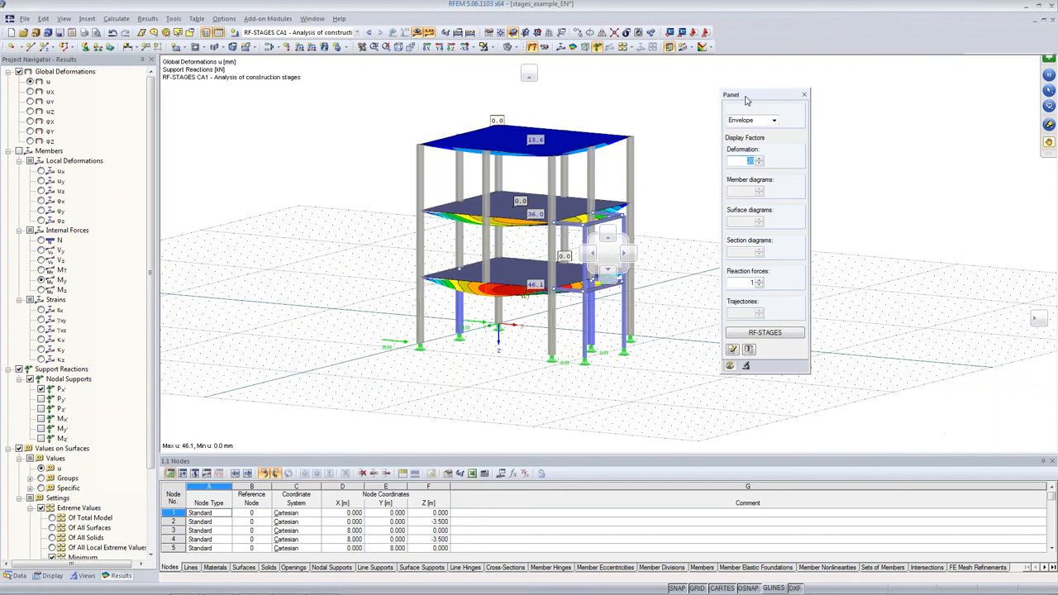
pyautogui.click(773, 122)
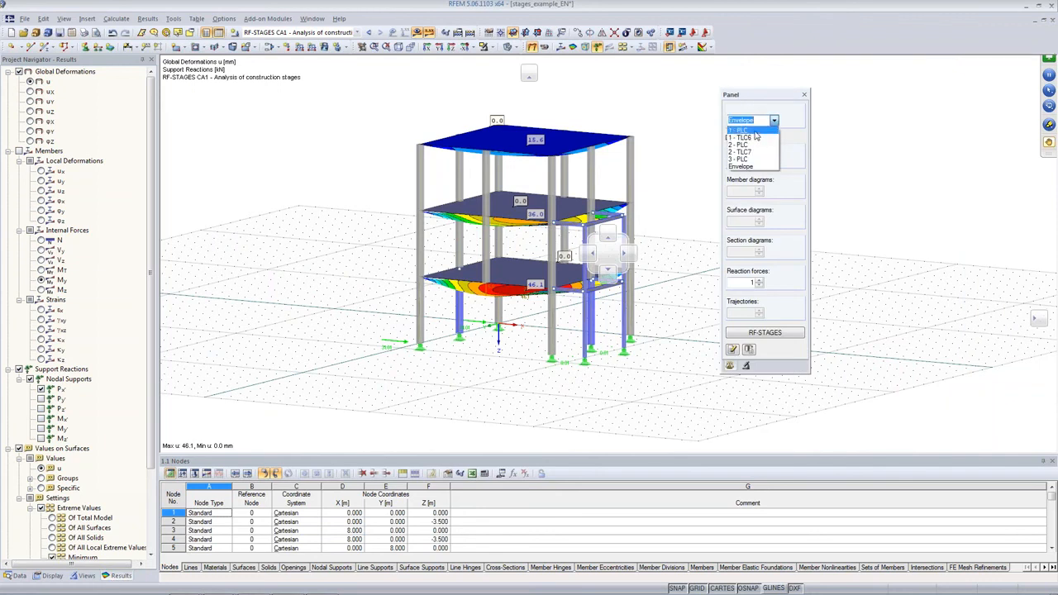
pyautogui.click(737, 132)
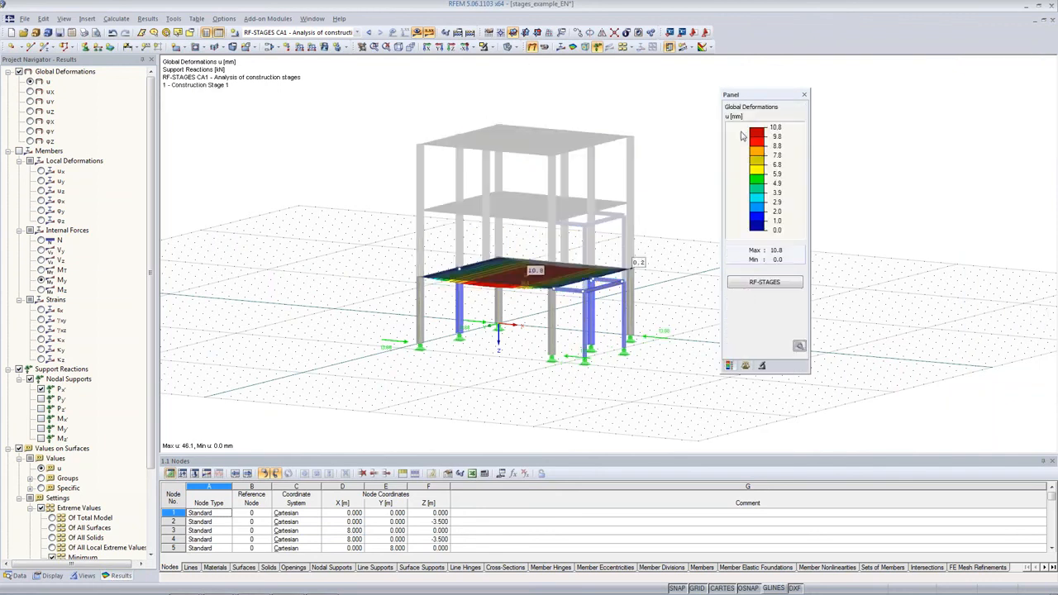
pyautogui.click(747, 364)
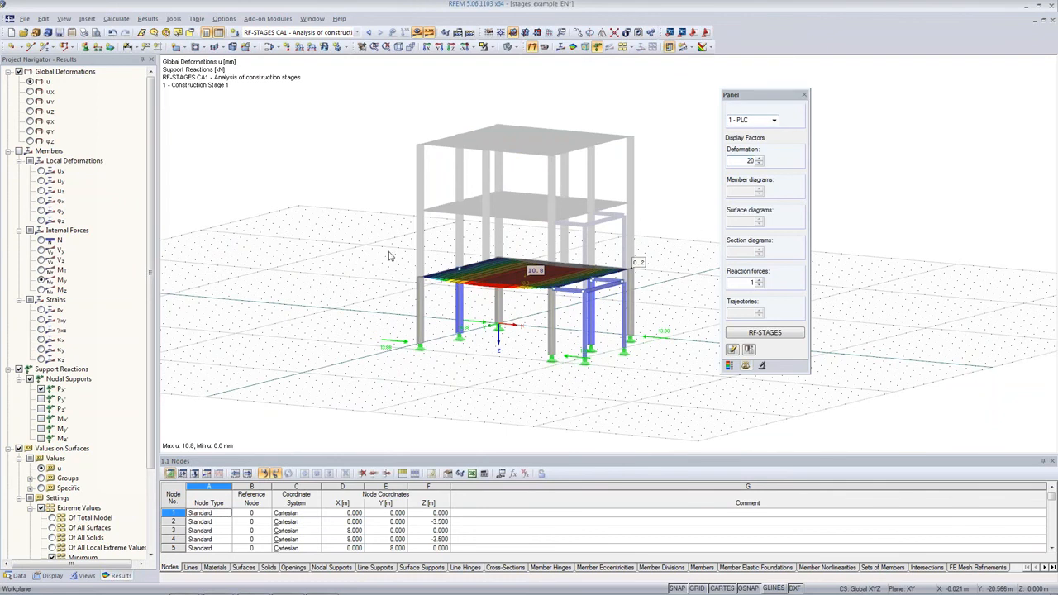
pyautogui.keyDown('ctrl'); pyautogui.moveTo(389, 253); pyautogui.dragTo(498, 296, button='middle'); pyautogui.keyUp('ctrl')
pyautogui.scroll(5, 498, 296)
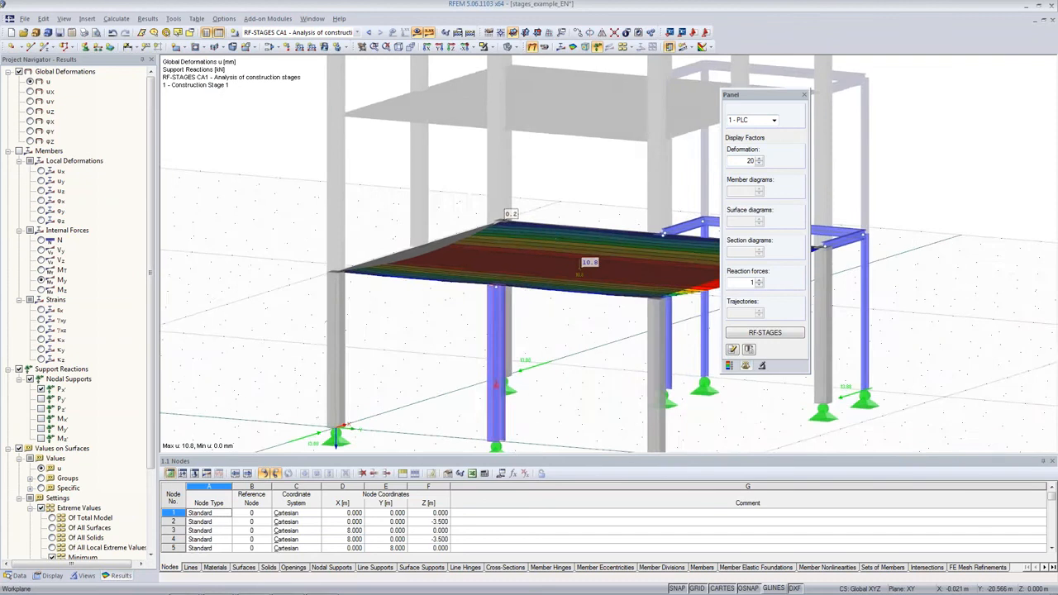
pyautogui.scroll(3, 504, 293)
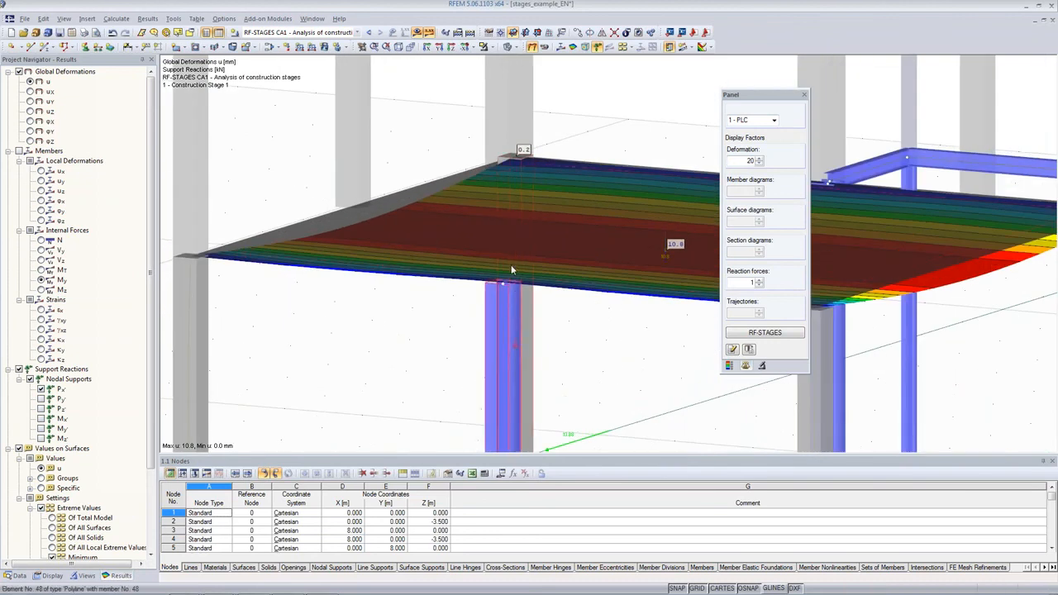
pyautogui.keyDown('ctrl'); pyautogui.moveTo(570, 257); pyautogui.dragTo(546, 247, button='middle'); pyautogui.keyUp('ctrl')
pyautogui.scroll(-3, 504, 255)
# Display the global deformations of Construction Stage 2 under permanent loads (2 - PLC) and inspect the slabs and columns.
pyautogui.click(773, 120)
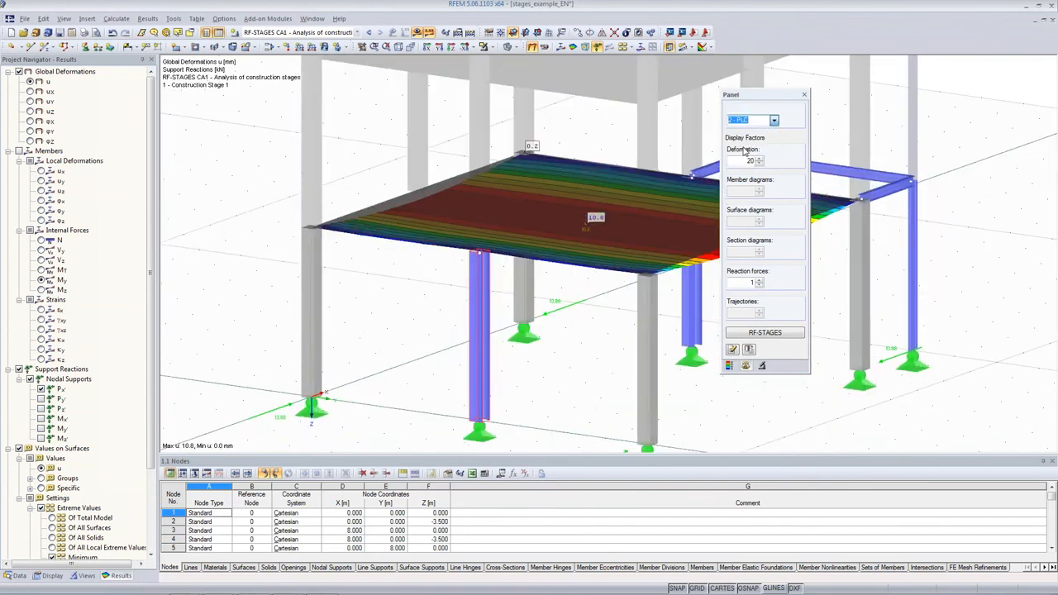
pyautogui.click(741, 145)
pyautogui.moveTo(541, 356); pyautogui.dragTo(496, 312, button='middle')
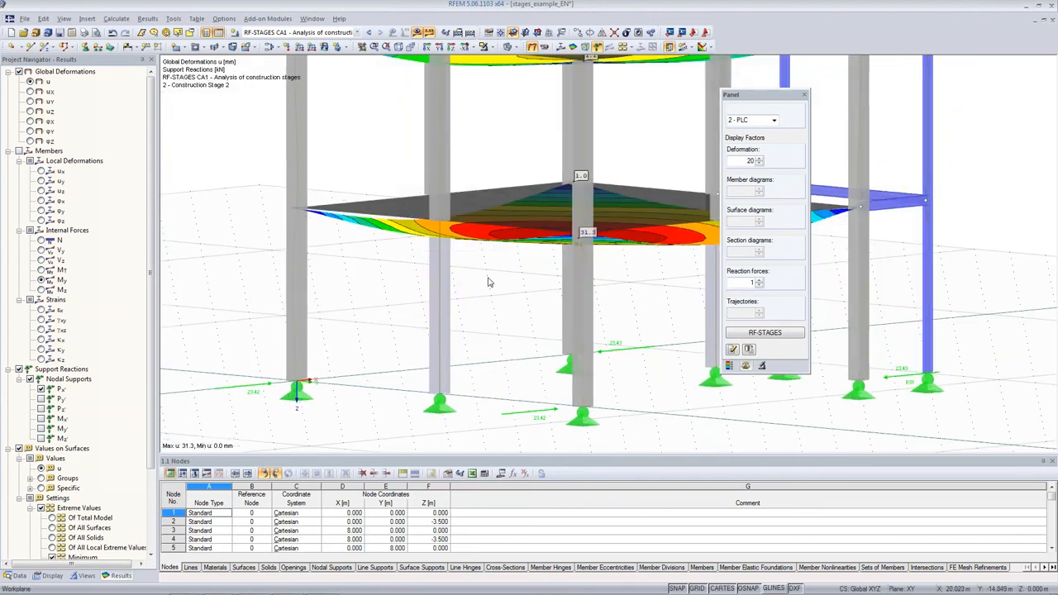
pyautogui.keyDown('ctrl'); pyautogui.moveTo(489, 282); pyautogui.dragTo(529, 297, button='middle'); pyautogui.keyUp('ctrl')
pyautogui.moveTo(529, 297); pyautogui.dragTo(533, 409, button='middle')
pyautogui.moveTo(530, 263); pyautogui.dragTo(361, 195, button='middle')
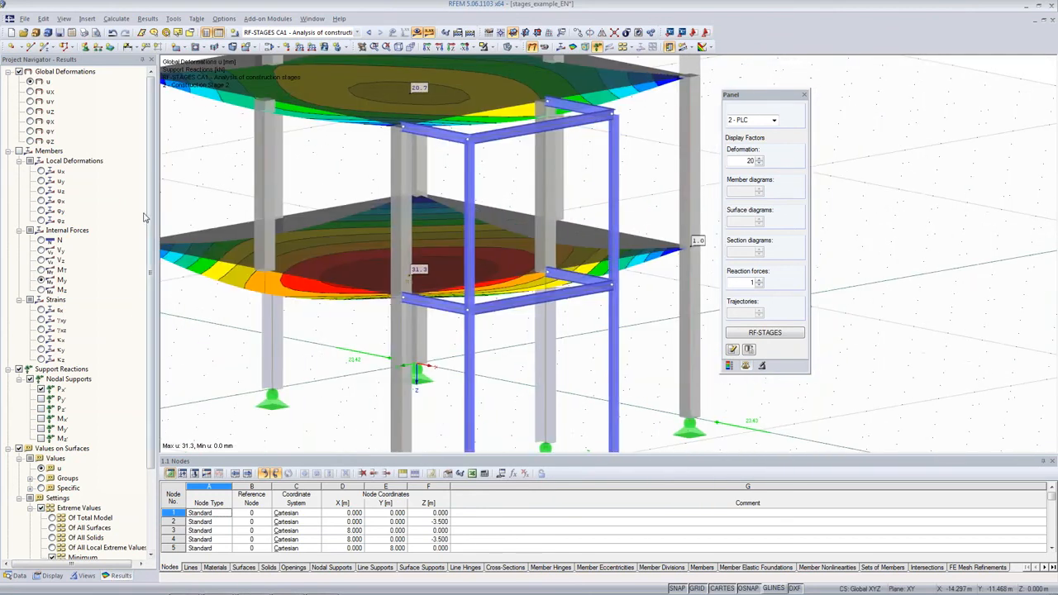
# Show the member axial forces N for Construction Stage 2 and for Construction Stage 3 (3 - PLC).
pyautogui.click(41, 240)
pyautogui.moveTo(603, 360); pyautogui.dragTo(610, 242, button='middle')
pyautogui.click(773, 120)
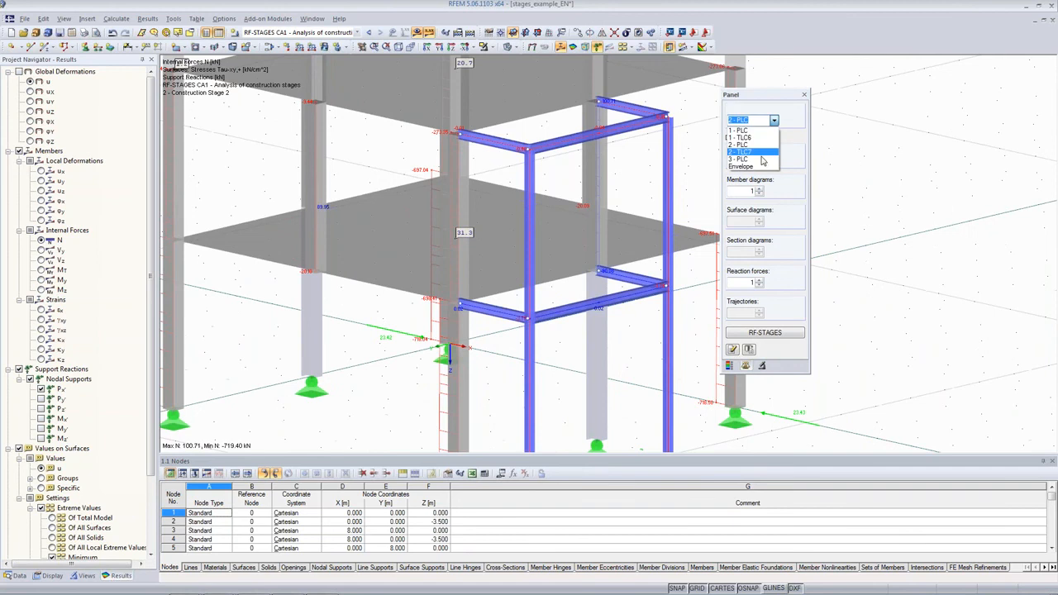
pyautogui.click(760, 161)
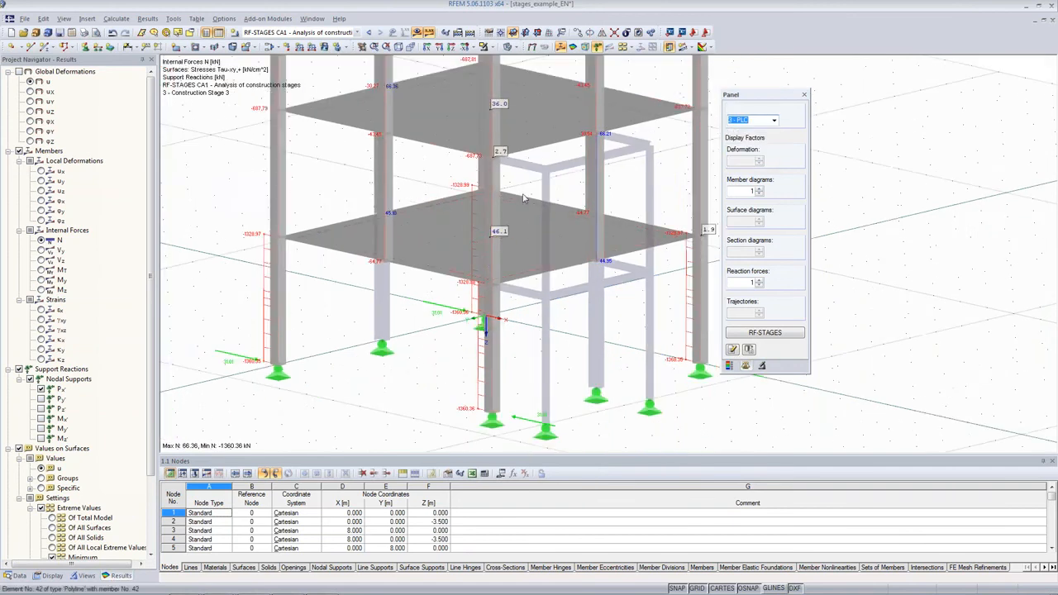
pyautogui.keyDown('ctrl'); pyautogui.moveTo(483, 252); pyautogui.dragTo(781, 213, button='middle'); pyautogui.keyUp('ctrl')
# Switch back to the global deformations for Construction Stage 3 and inspect all floors of the building.
pyautogui.click(531, 47)
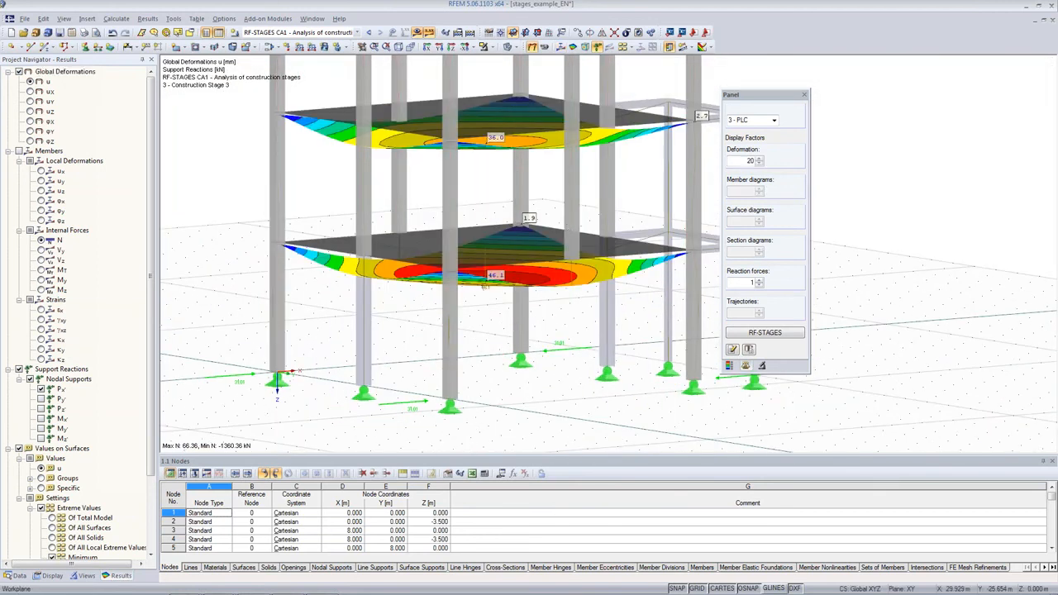
pyautogui.keyDown('ctrl'); pyautogui.moveTo(603, 227); pyautogui.dragTo(542, 184, button='middle'); pyautogui.keyUp('ctrl')
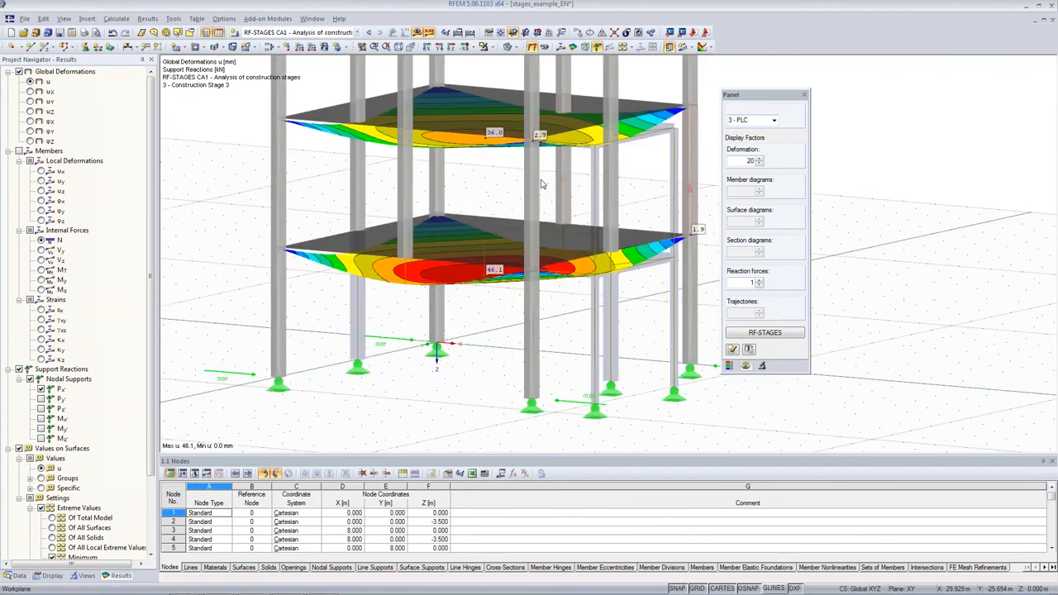
pyautogui.scroll(-3, 594, 185)
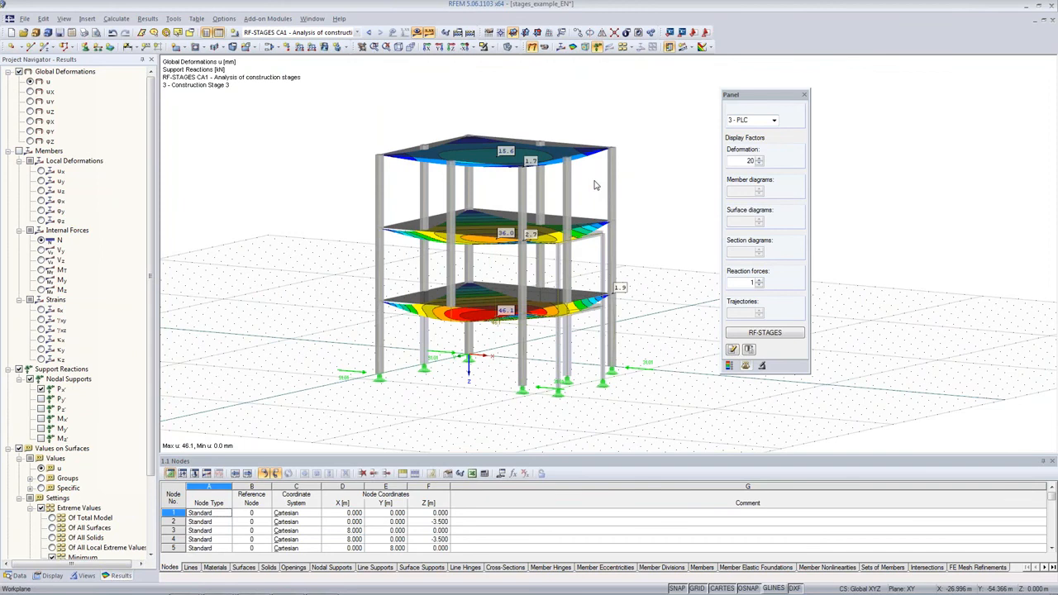
pyautogui.keyDown('ctrl'); pyautogui.moveTo(594, 186); pyautogui.dragTo(571, 193, button='middle'); pyautogui.keyUp('ctrl')
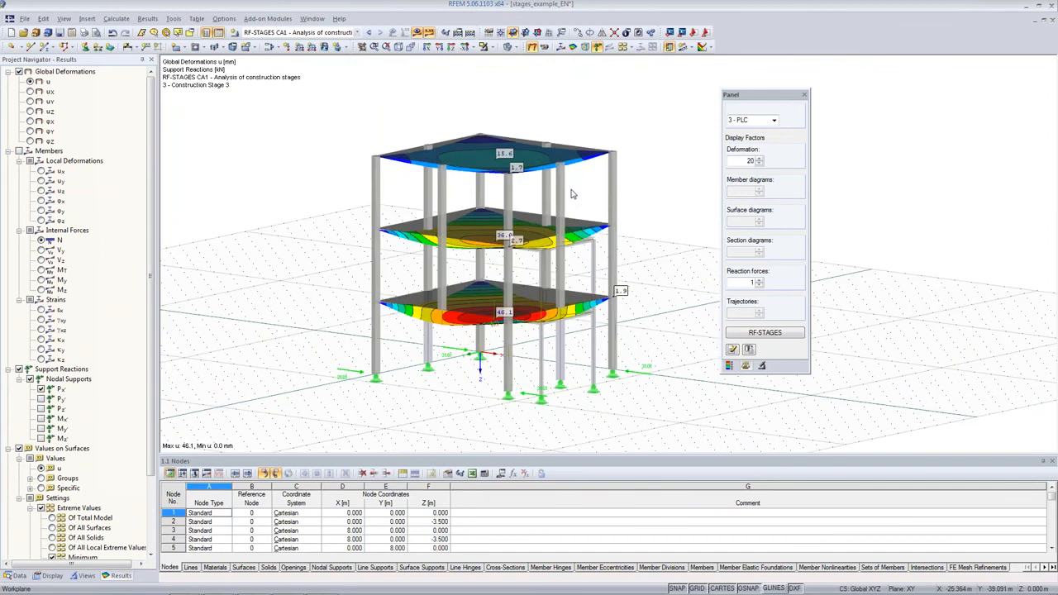
pyautogui.scroll(-1, 571, 193)
pyautogui.scroll(-3, 153, 264)
# Set the type of deformations to the particular stage for the Construction Stage 3 results.
pyautogui.moveTo(161, 265); pyautogui.dragTo(163, 331)
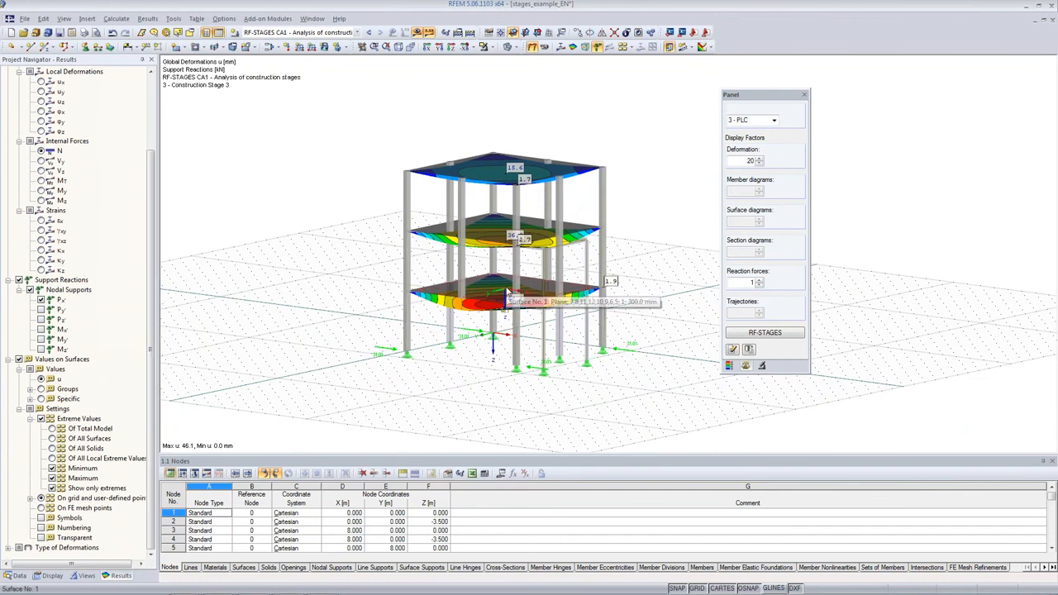
pyautogui.scroll(-1, 87, 549)
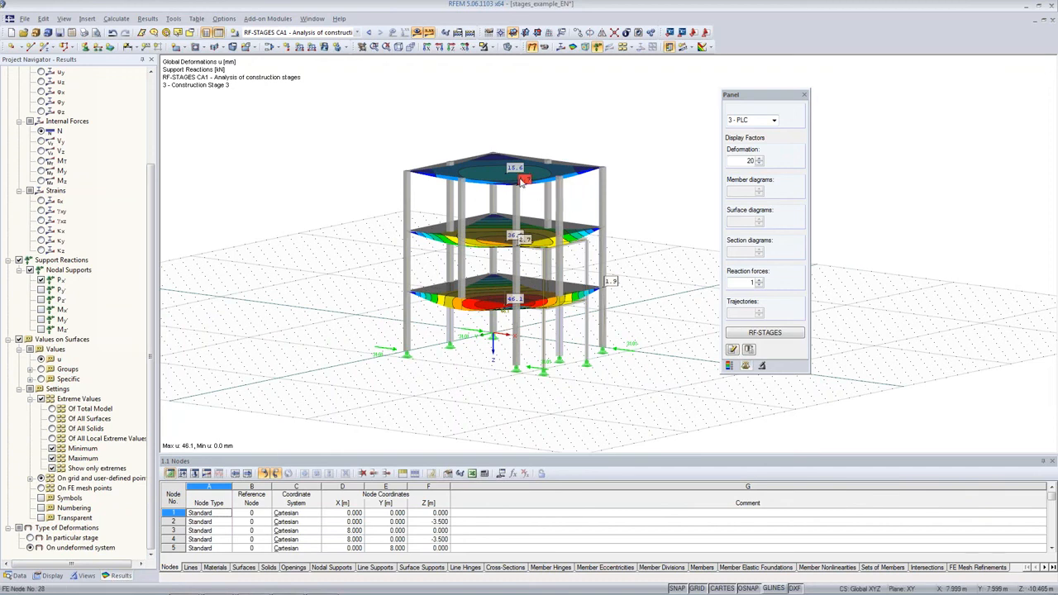
pyautogui.click(773, 122)
pyautogui.click(773, 122)
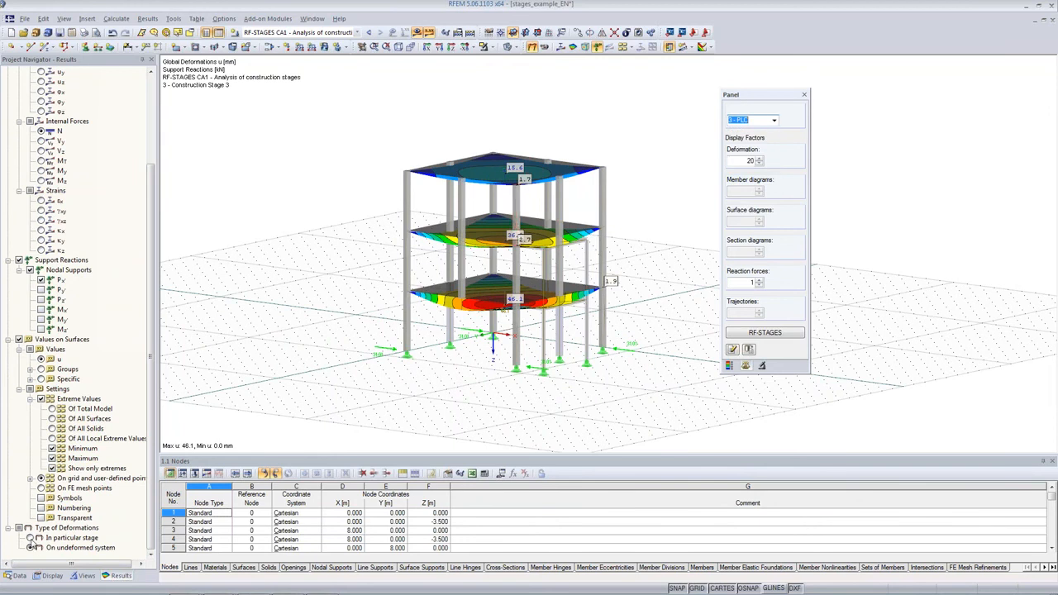
pyautogui.click(31, 546)
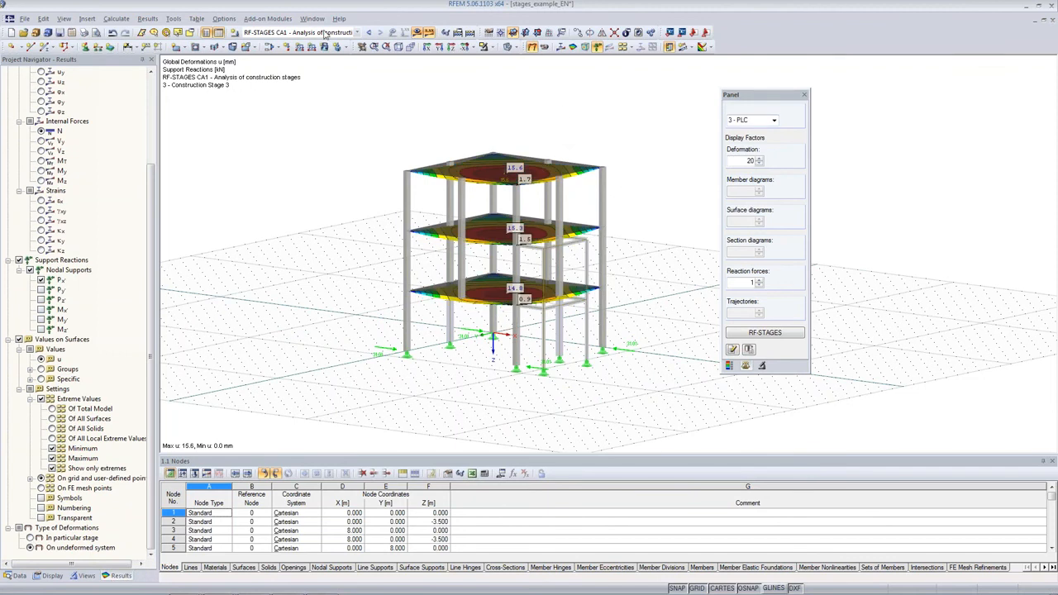
# Inspect the Construction Stage 3 deformations of all three floor slabs as displayed for the particular stage.
pyautogui.click(428, 32)
pyautogui.scroll(2, 445, 191)
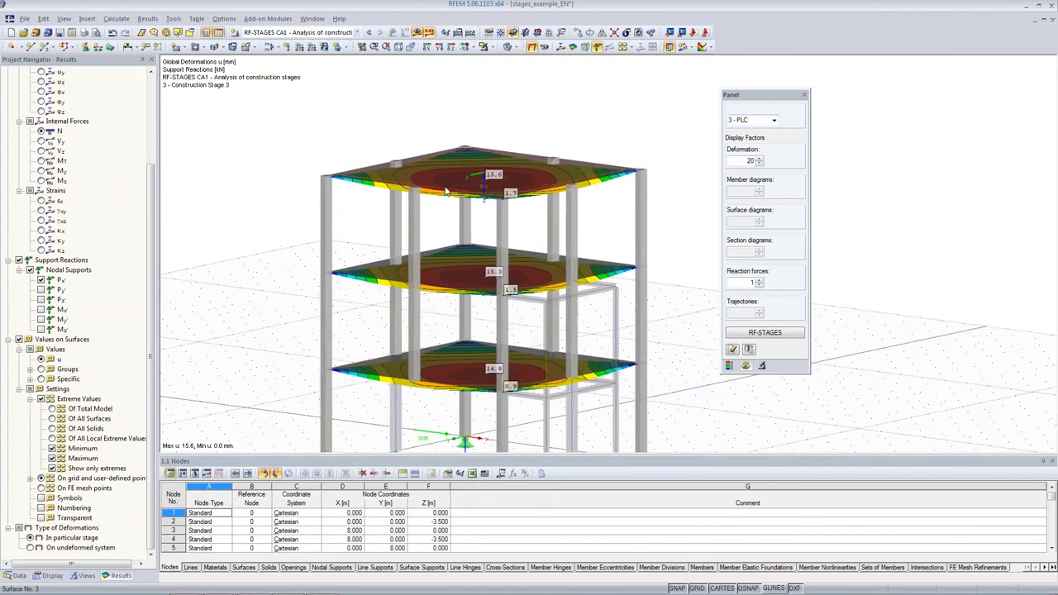
pyautogui.scroll(1, 500, 144)
pyautogui.scroll(1, 541, 142)
pyautogui.keyDown('ctrl'); pyautogui.moveTo(541, 142); pyautogui.dragTo(522, 177, button='middle'); pyautogui.keyUp('ctrl')
pyautogui.scroll(-4, 522, 177)
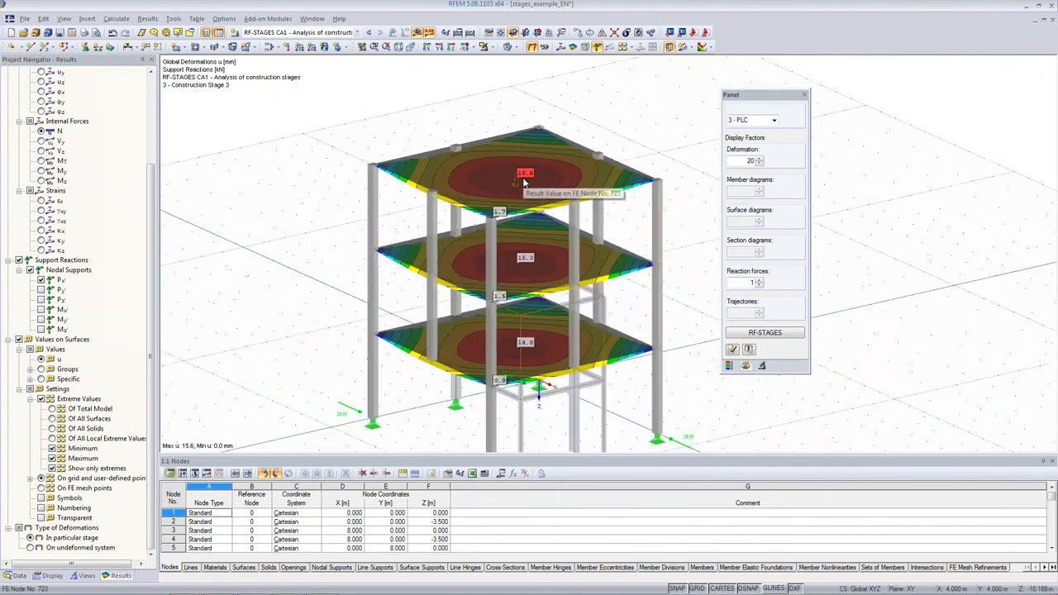
pyautogui.keyDown('ctrl'); pyautogui.moveTo(523, 177); pyautogui.dragTo(580, 126, button='middle'); pyautogui.keyUp('ctrl')
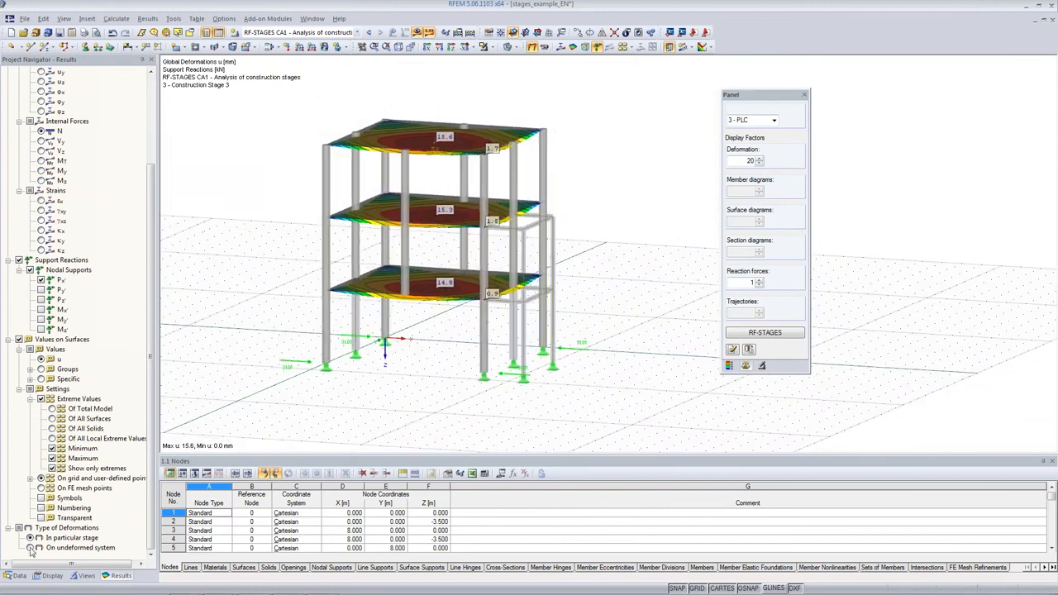
# Show the Construction Stage 3 deformations on the undeformed system and examine the lower floor slabs.
pyautogui.click(28, 547)
pyautogui.scroll(1, 434, 327)
pyautogui.scroll(1, 436, 330)
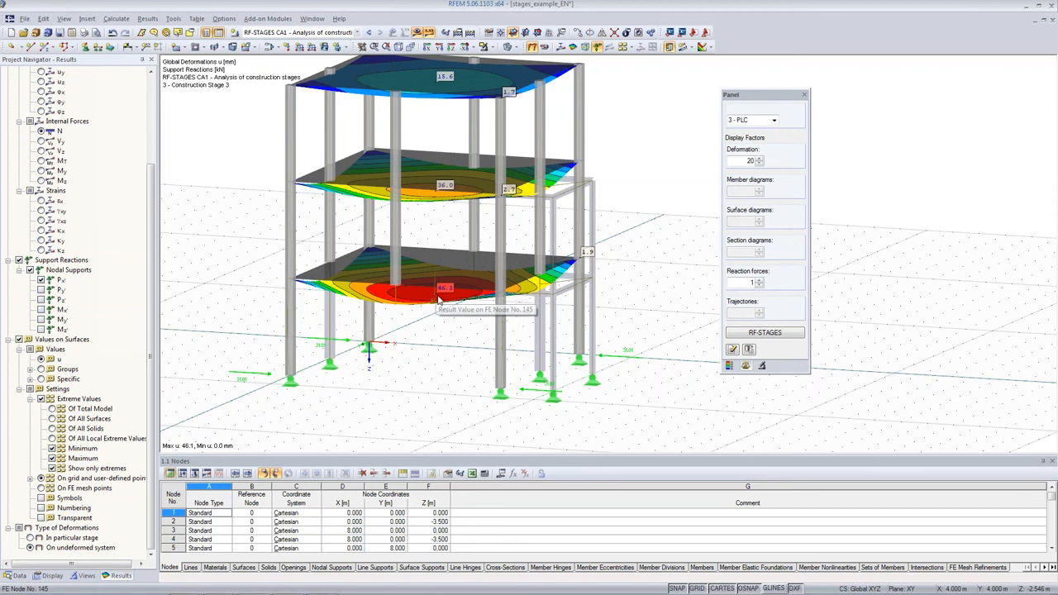
pyautogui.scroll(1, 441, 313)
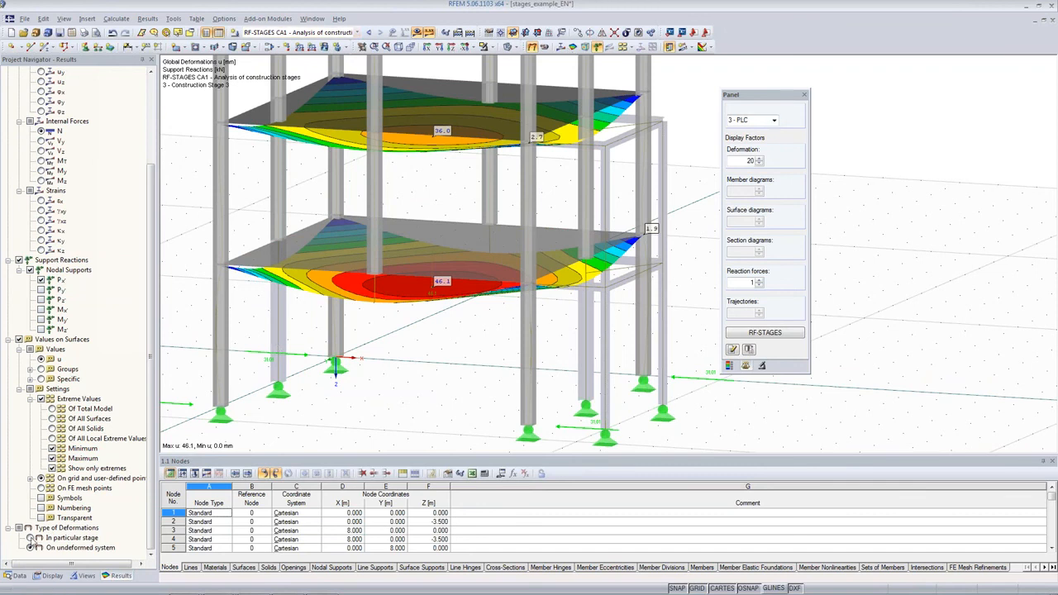
# Switch the deformation type back to the particular stage and compare the values on all floors.
pyautogui.click(38, 537)
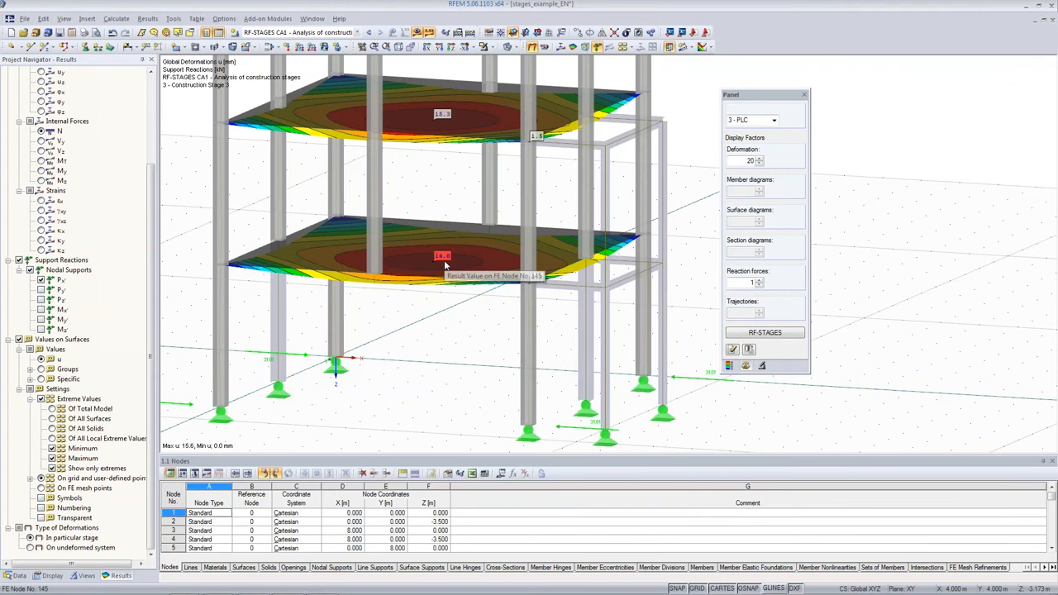
pyautogui.scroll(-4, 445, 265)
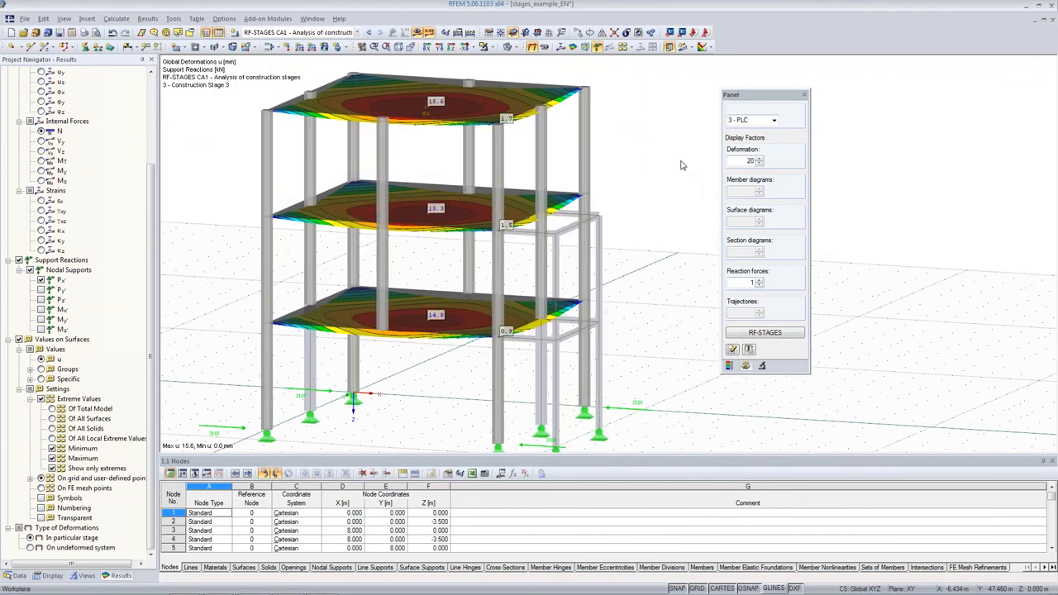
pyautogui.keyDown('ctrl'); pyautogui.moveTo(662, 162); pyautogui.dragTo(652, 198, button='middle'); pyautogui.keyUp('ctrl')
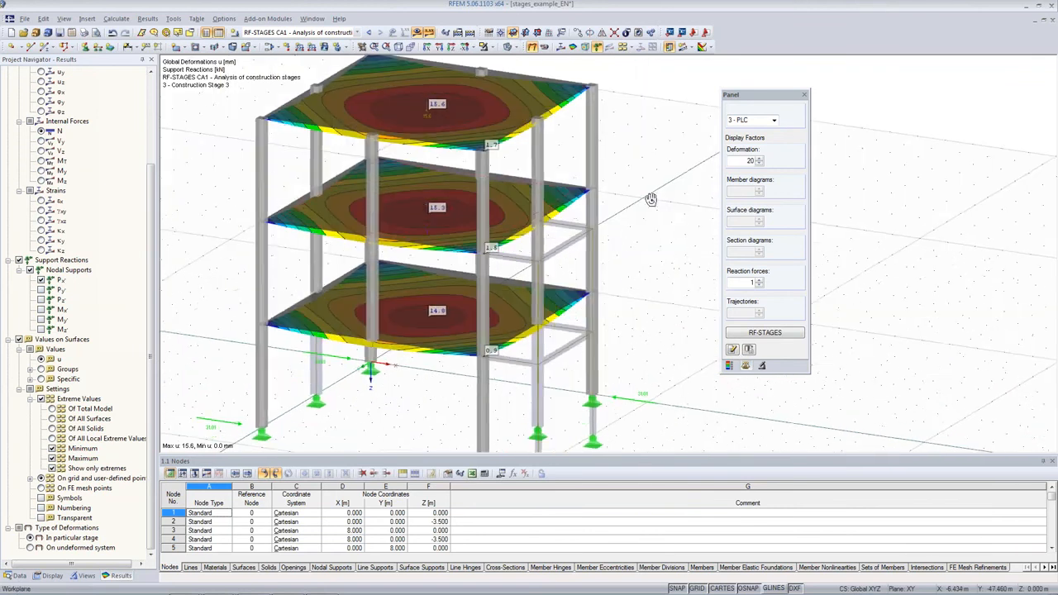
# Review the result combinations exported from RF-STAGES in the list of load cases and combinations.
pyautogui.click(18, 576)
pyautogui.click(357, 32)
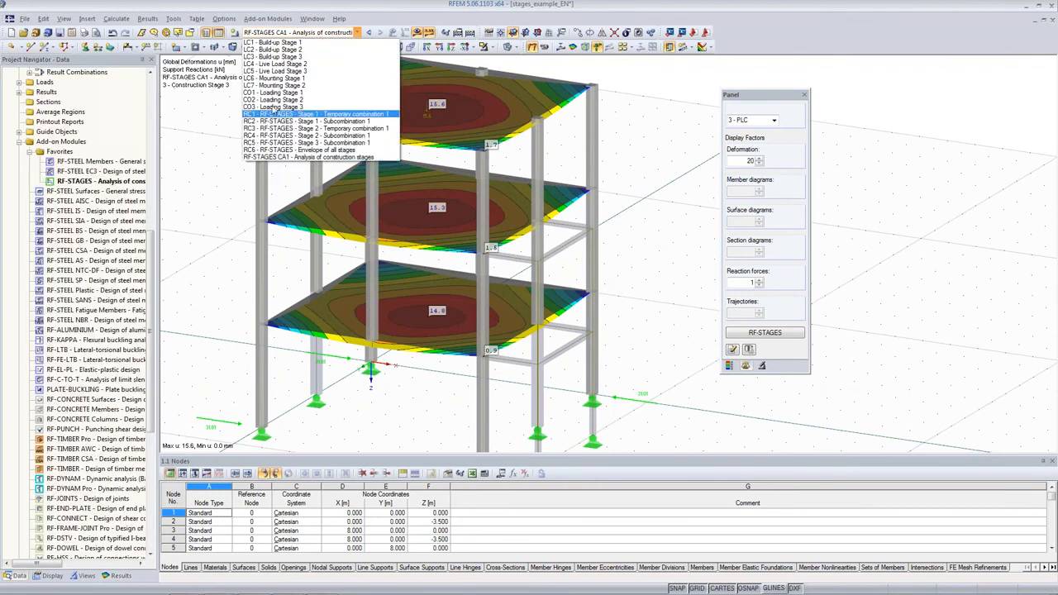
pyautogui.click(223, 157)
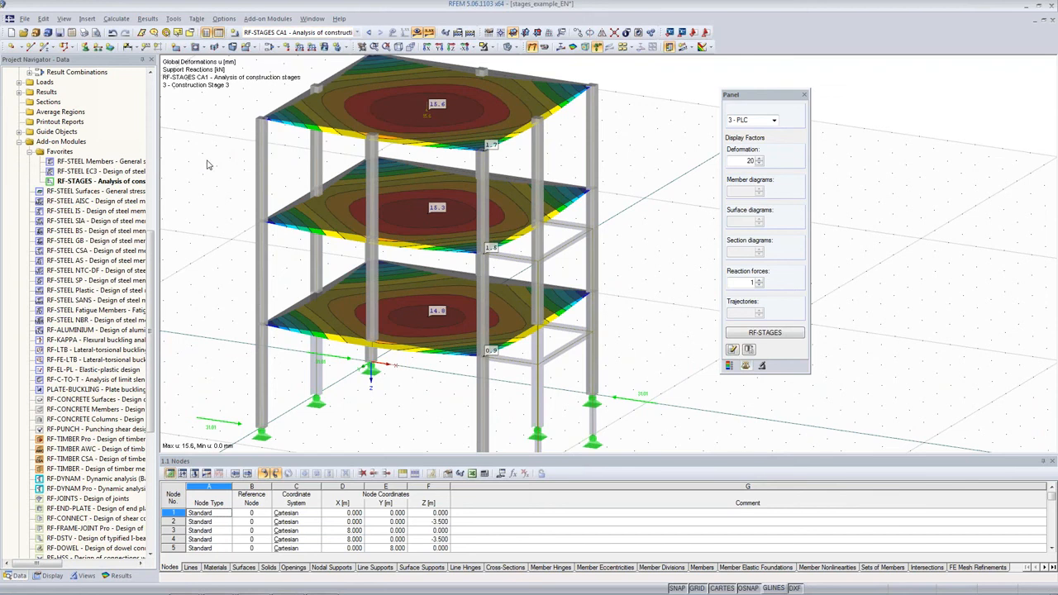
pyautogui.doubleClick(95, 162)
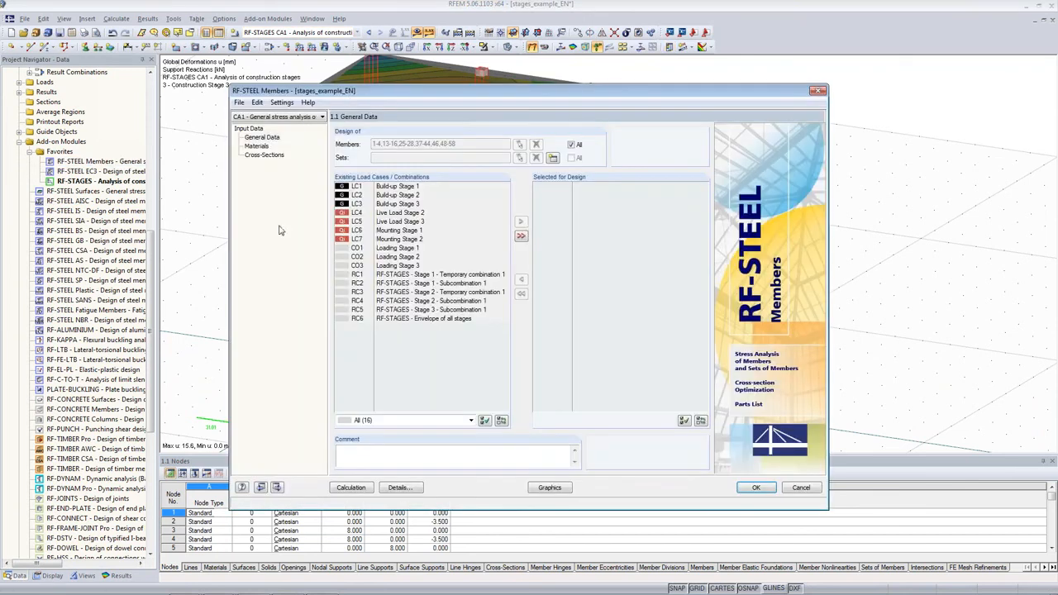
pyautogui.click(374, 273)
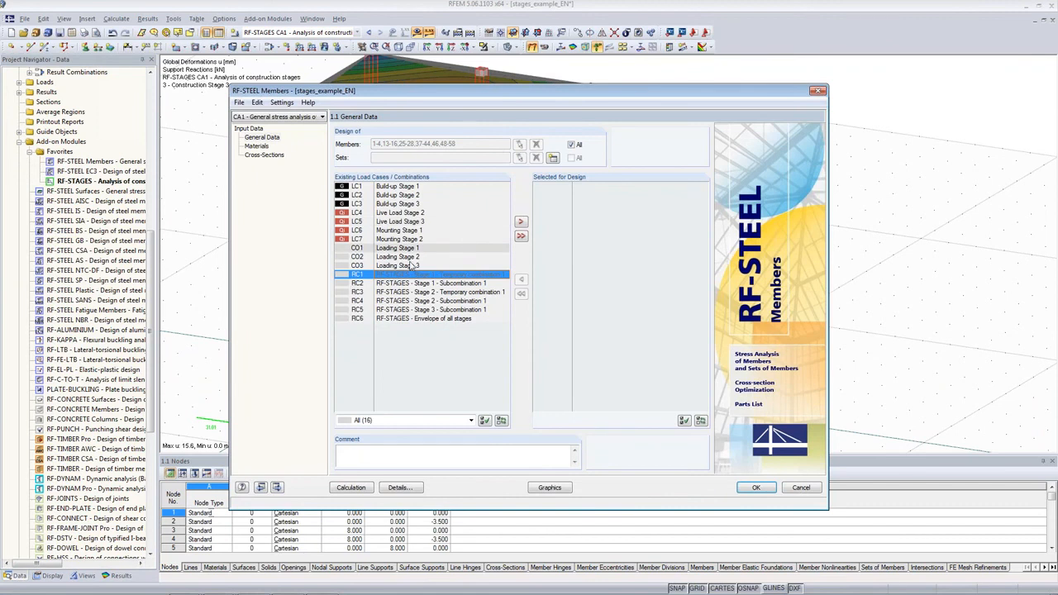
pyautogui.click(409, 318)
pyautogui.click(520, 221)
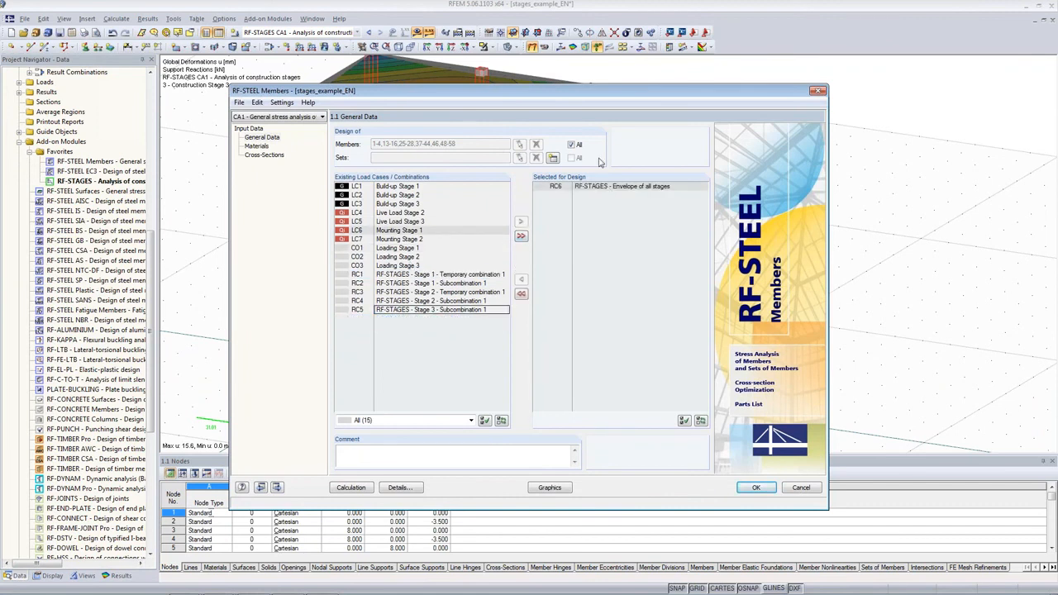
pyautogui.click(571, 145)
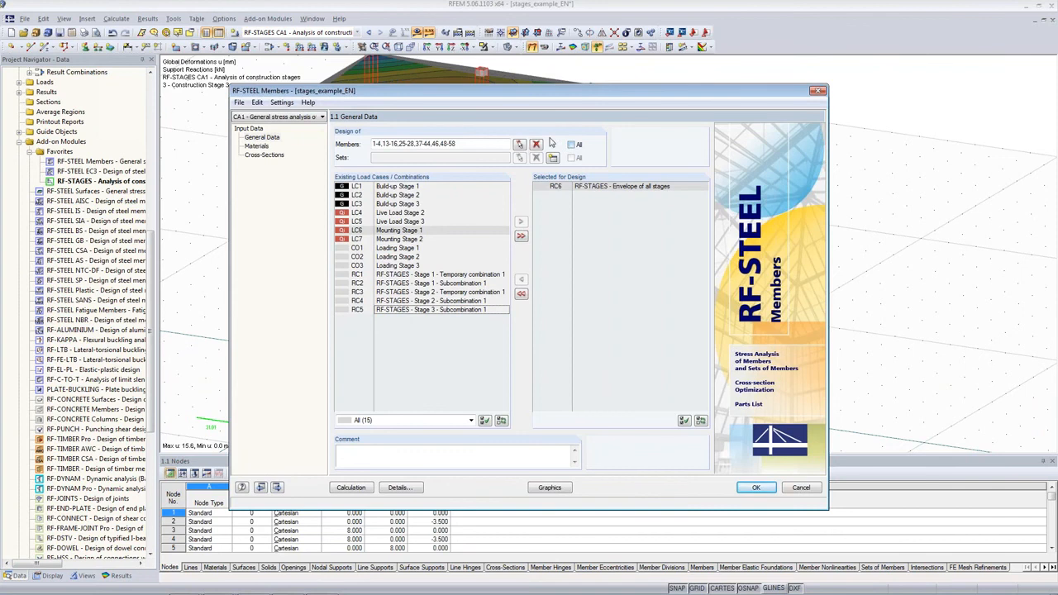
pyautogui.click(519, 145)
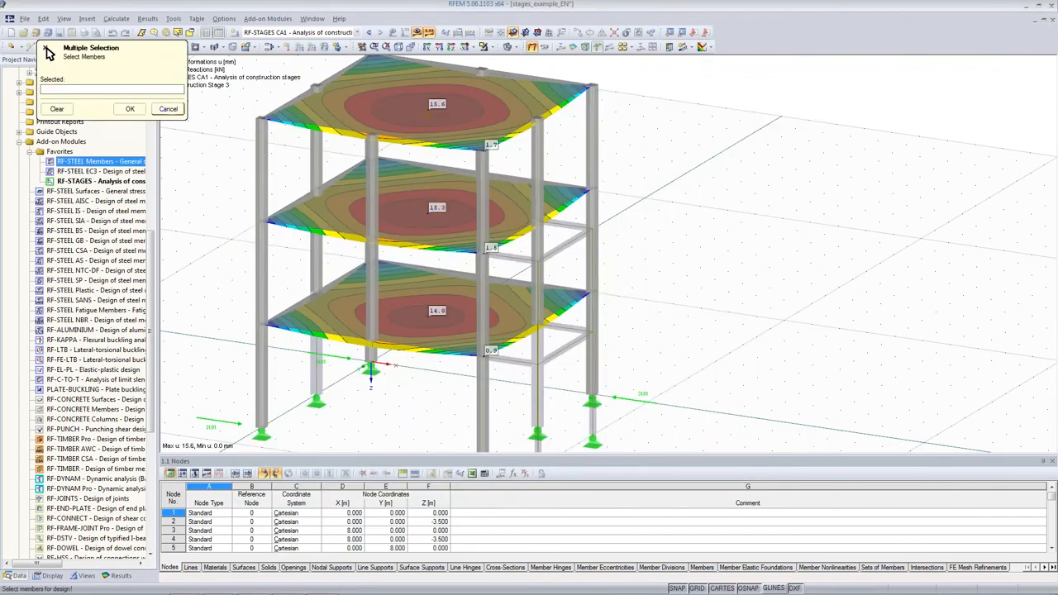
pyautogui.click(417, 32)
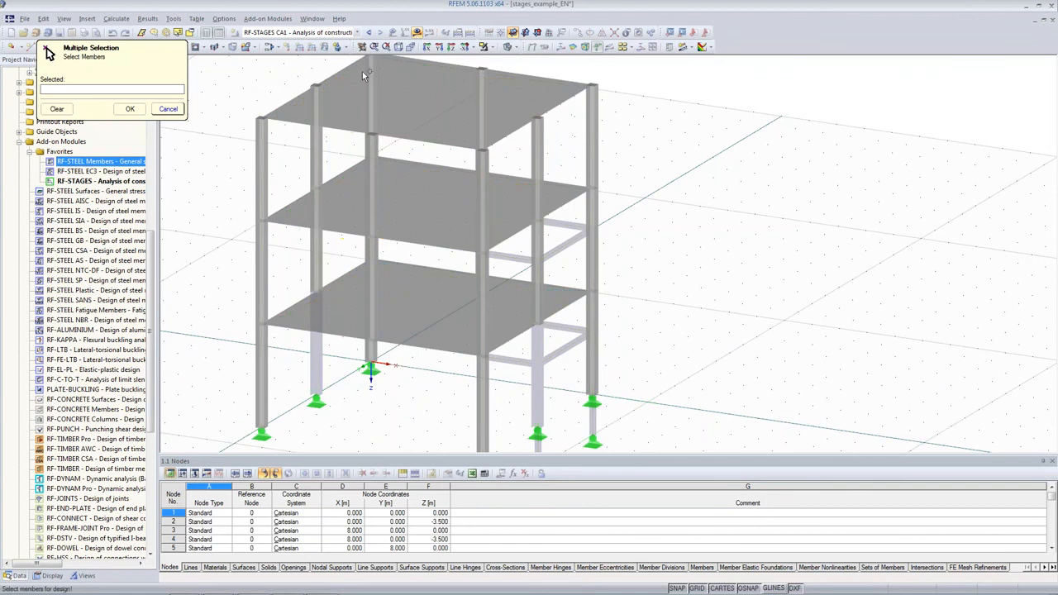
pyautogui.scroll(-2, 513, 142)
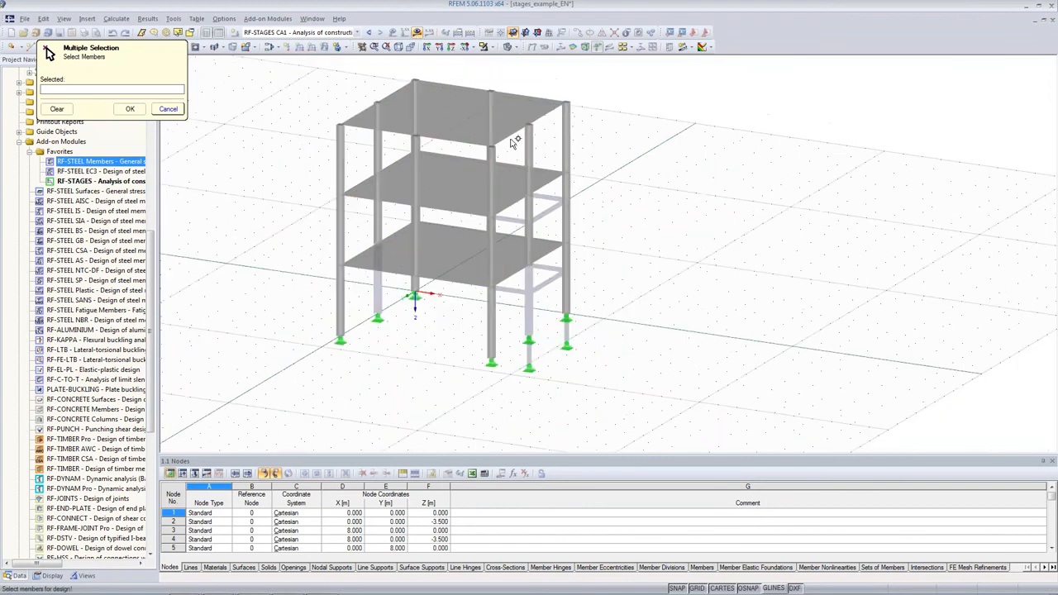
pyautogui.click(357, 32)
pyautogui.click(281, 60)
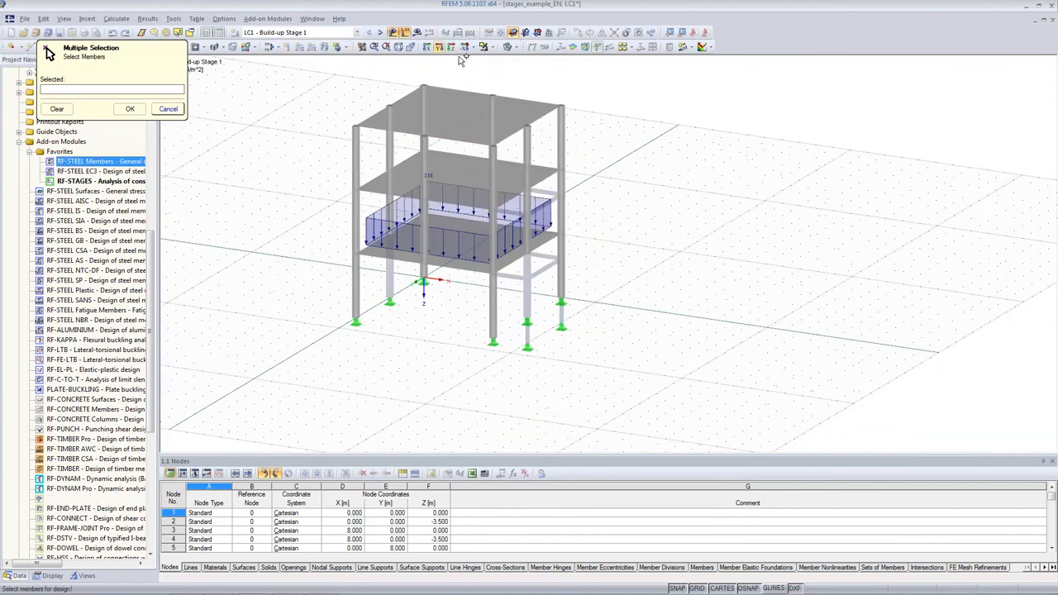
pyautogui.click(495, 48)
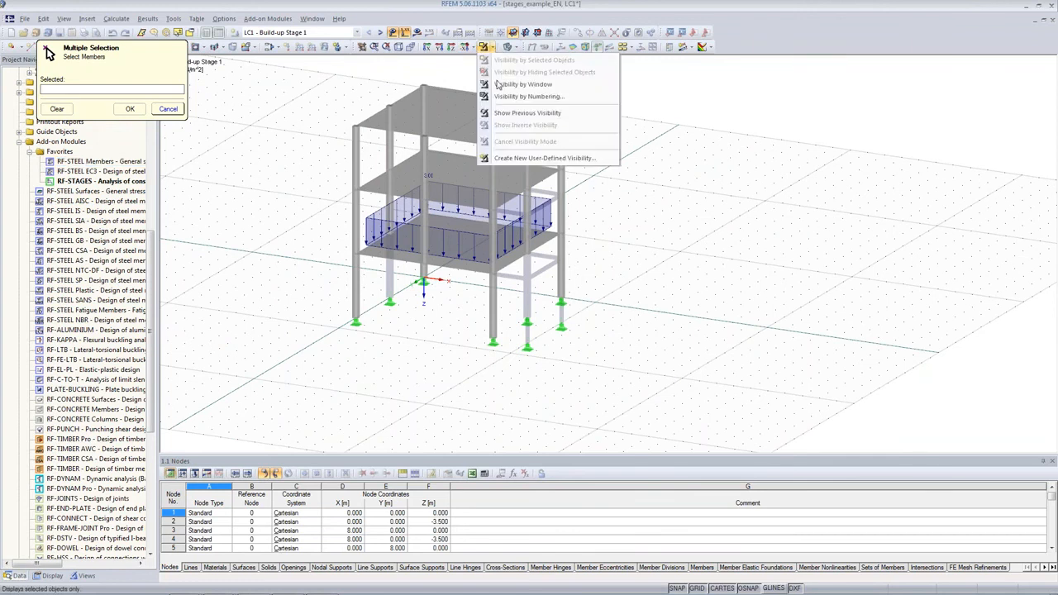
pyautogui.click(357, 32)
pyautogui.click(318, 157)
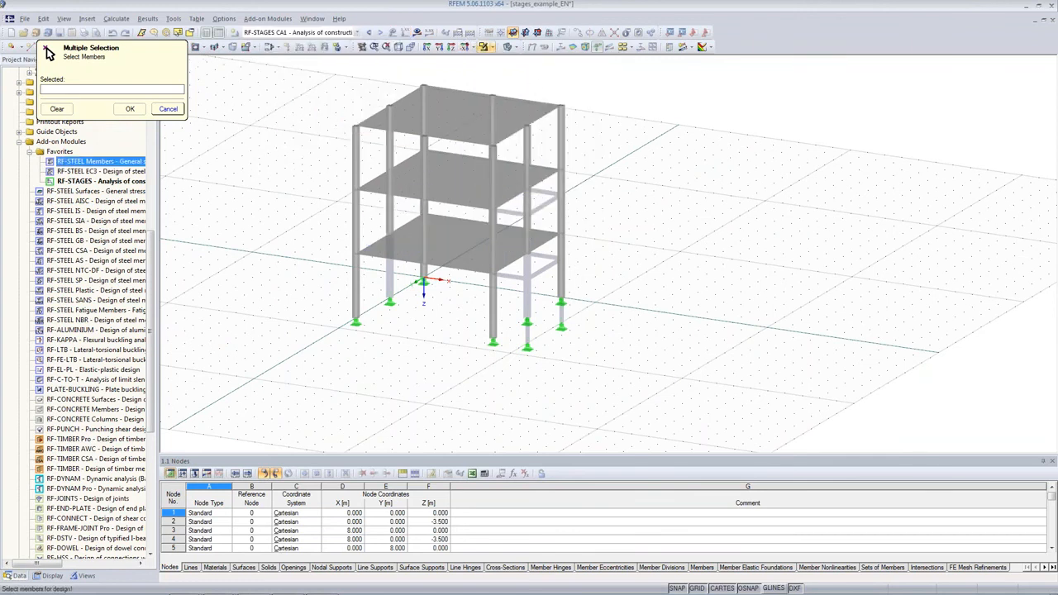
pyautogui.click(174, 108)
pyautogui.click(754, 487)
pyautogui.press('Return')
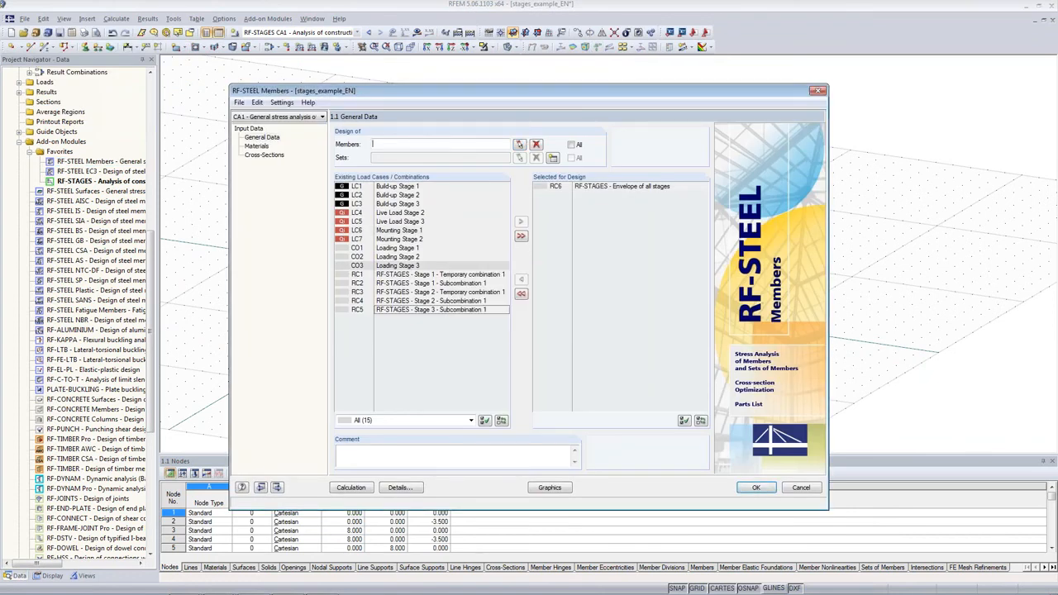
pyautogui.click(811, 489)
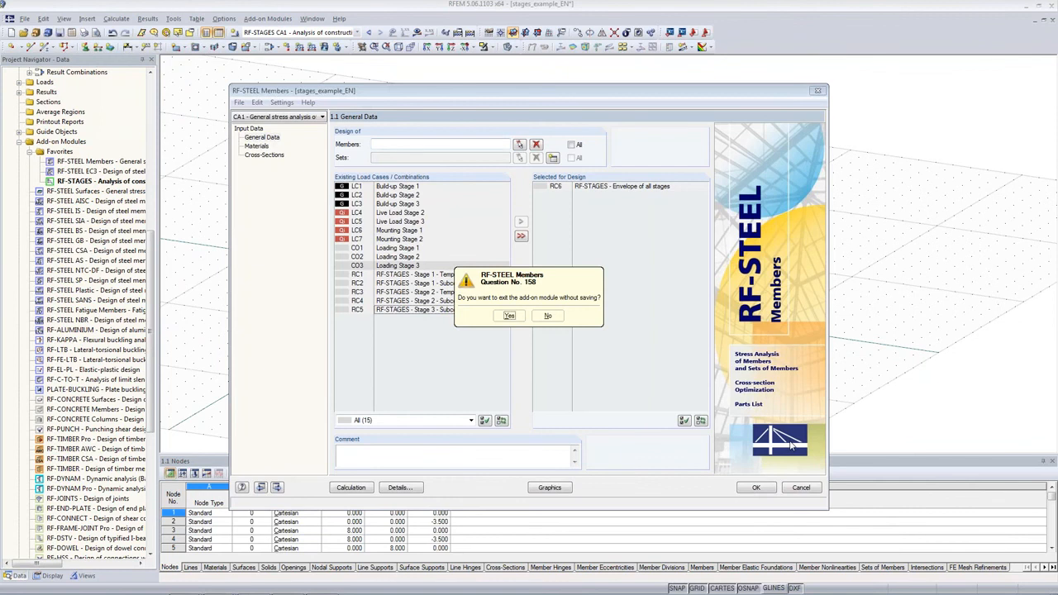
pyautogui.press('Return')
pyautogui.click(417, 33)
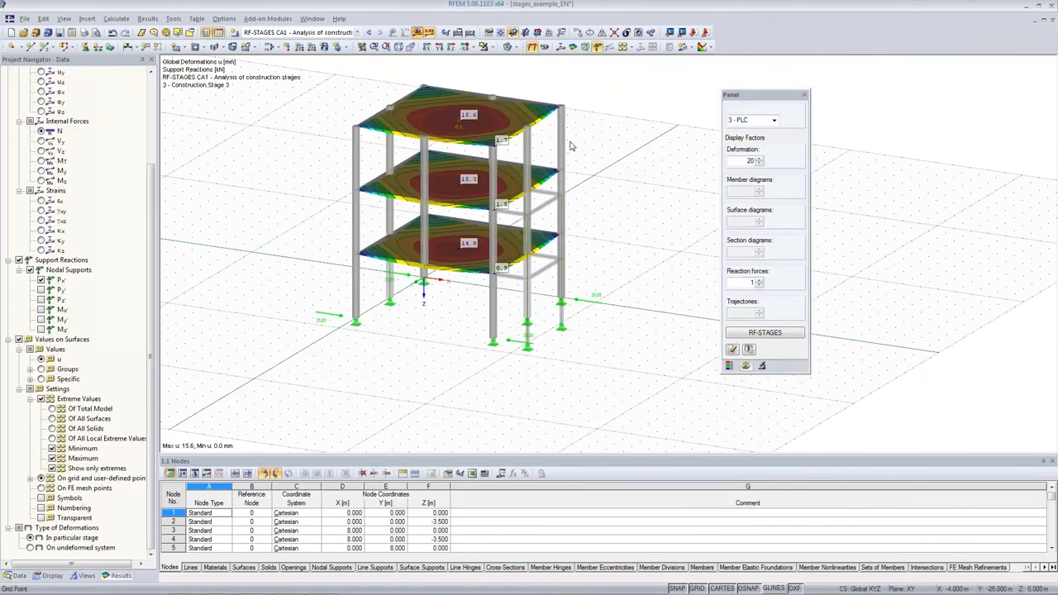
# Hide the results and set up an RF-STEEL Members design of members 46 and 48 for RC6, the envelope of all stages.
pyautogui.click(417, 34)
pyautogui.doubleClick(99, 161)
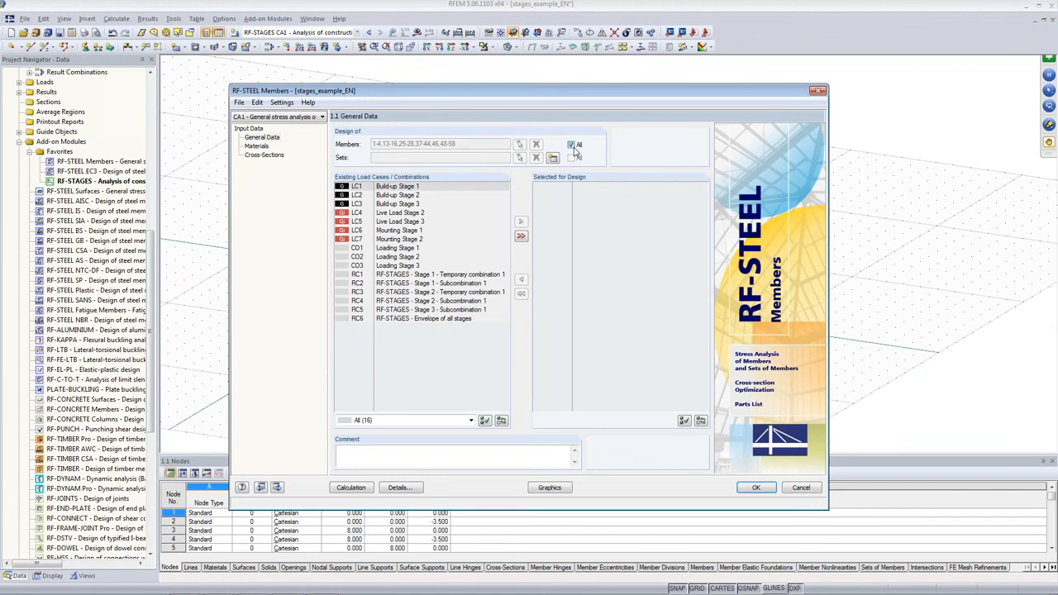
pyautogui.click(571, 145)
pyautogui.click(519, 144)
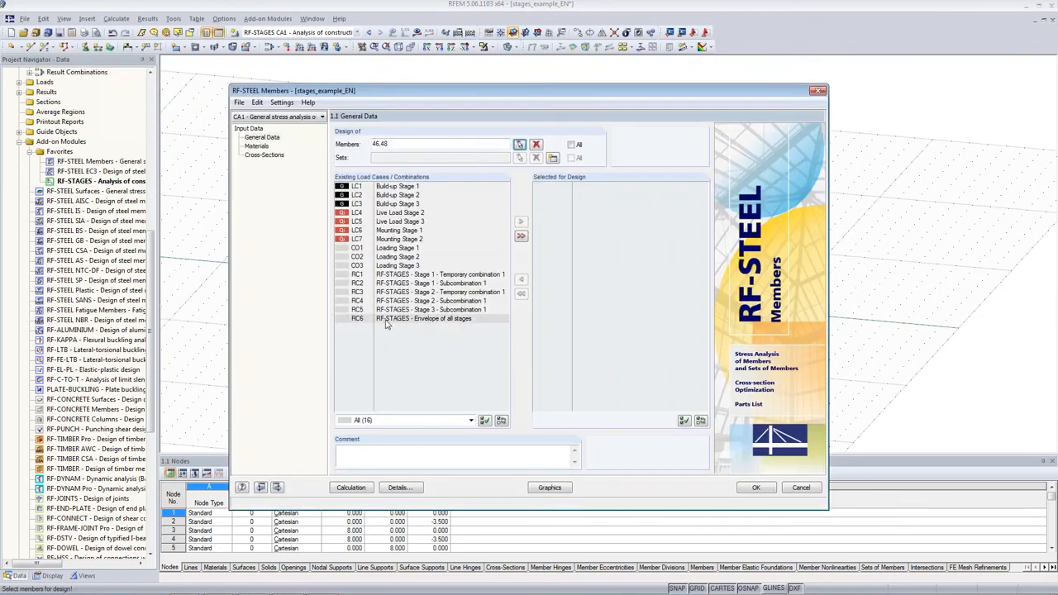
pyautogui.click(387, 320)
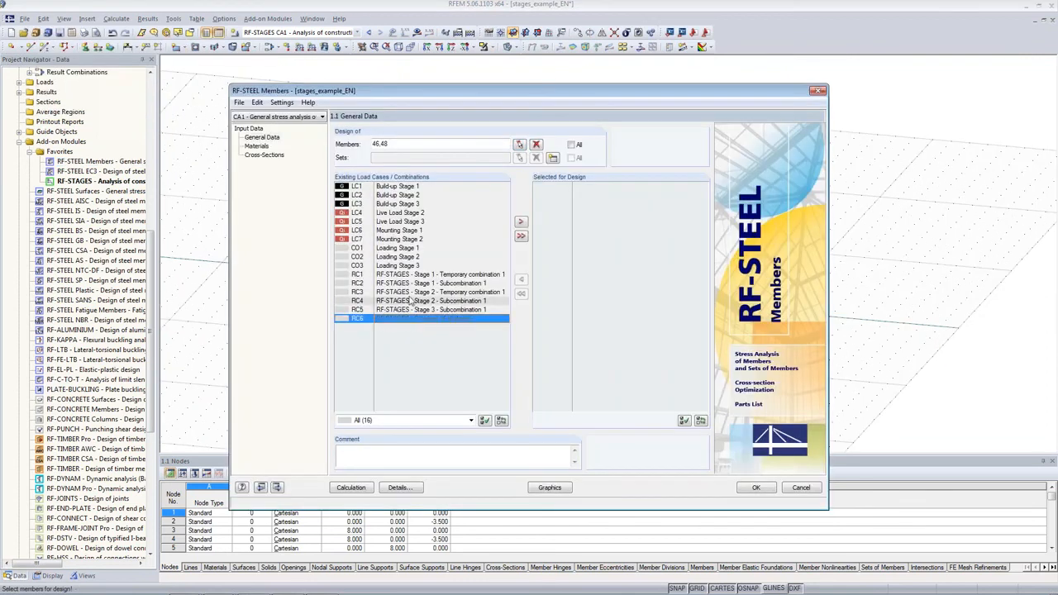
pyautogui.doubleClick(414, 319)
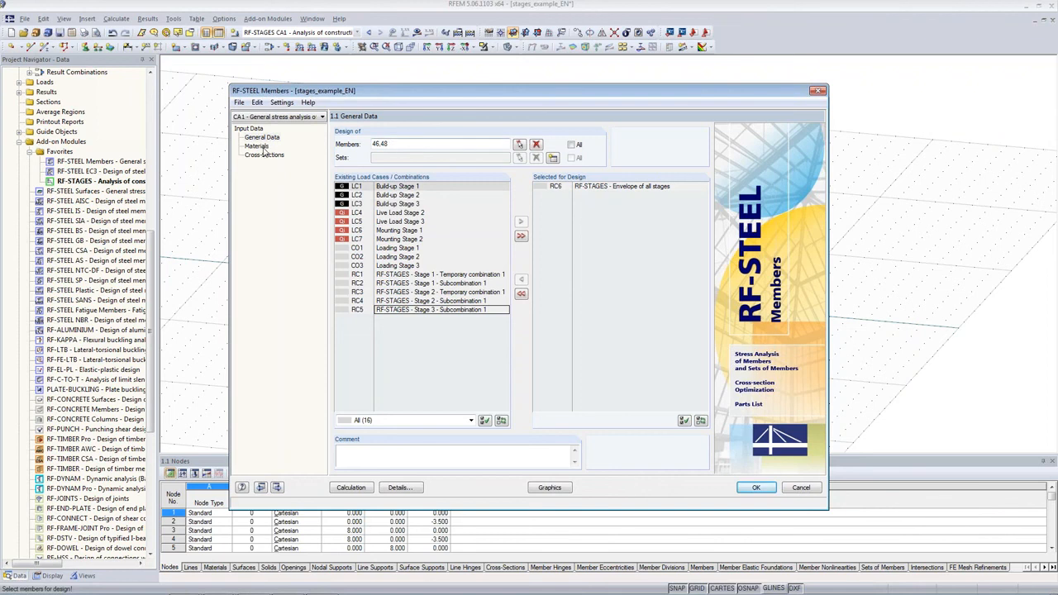
# Set the result combination method to stresses from internal forces, calculate the member stresses, and save and close the RF-STEEL Members module.
pyautogui.click(398, 487)
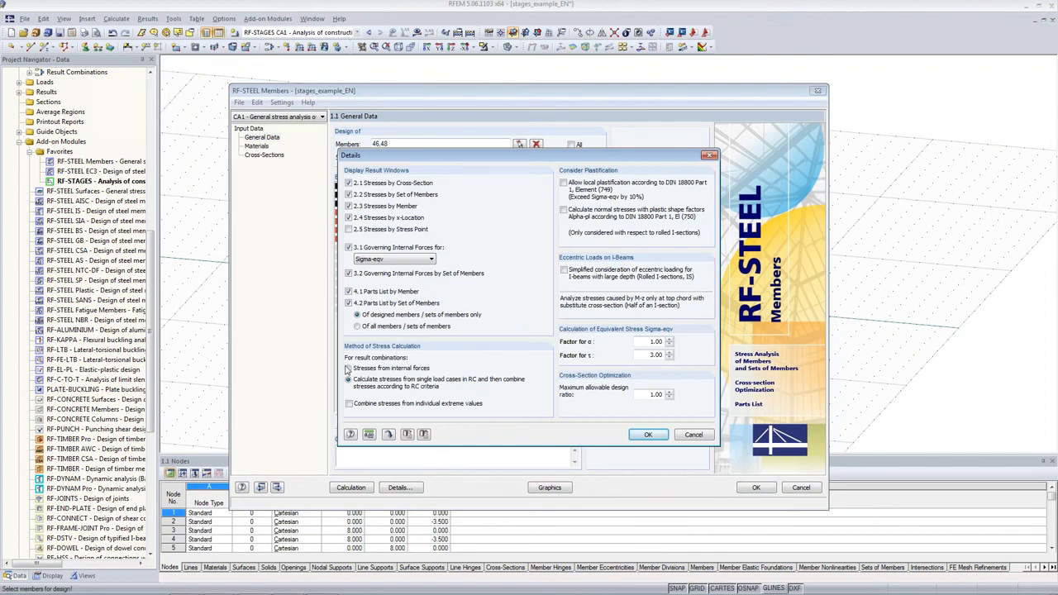
pyautogui.click(376, 367)
pyautogui.click(647, 435)
pyautogui.click(762, 490)
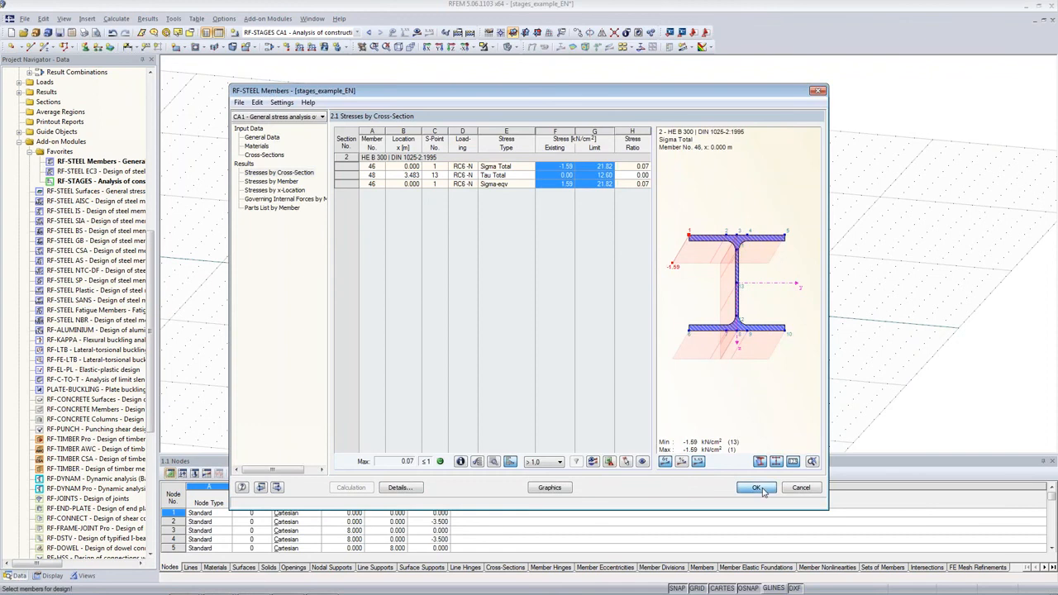
pyautogui.keyDown('ctrl'); pyautogui.moveTo(776, 237); pyautogui.dragTo(662, 245, button='middle'); pyautogui.keyUp('ctrl')
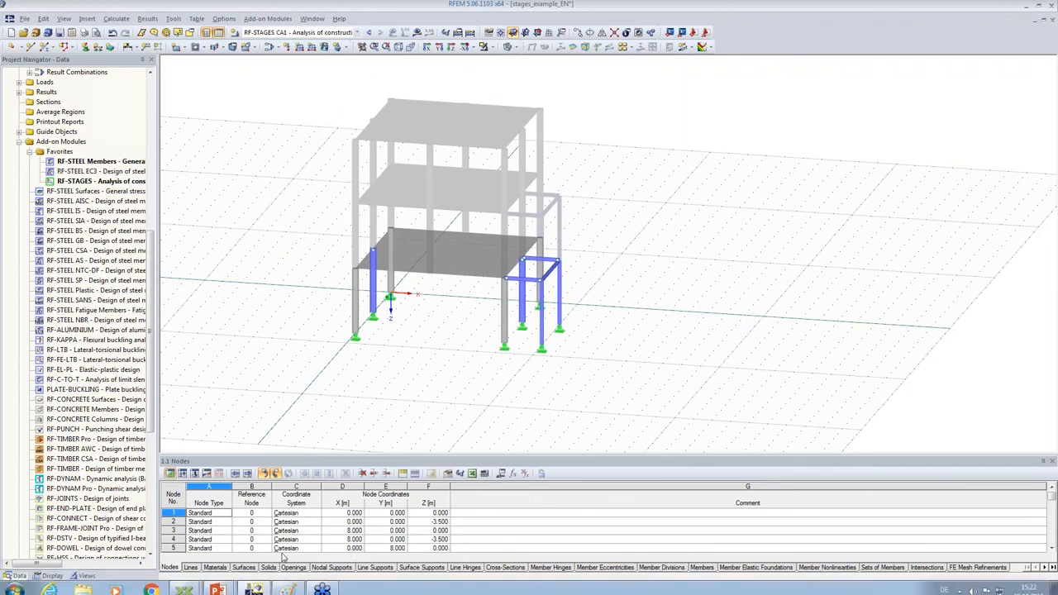
# Switch to the stages_EN2 PowerPoint slide show and advance from the RF-STAGES features to the Additional Information slide.
pyautogui.moveTo(212, 586)
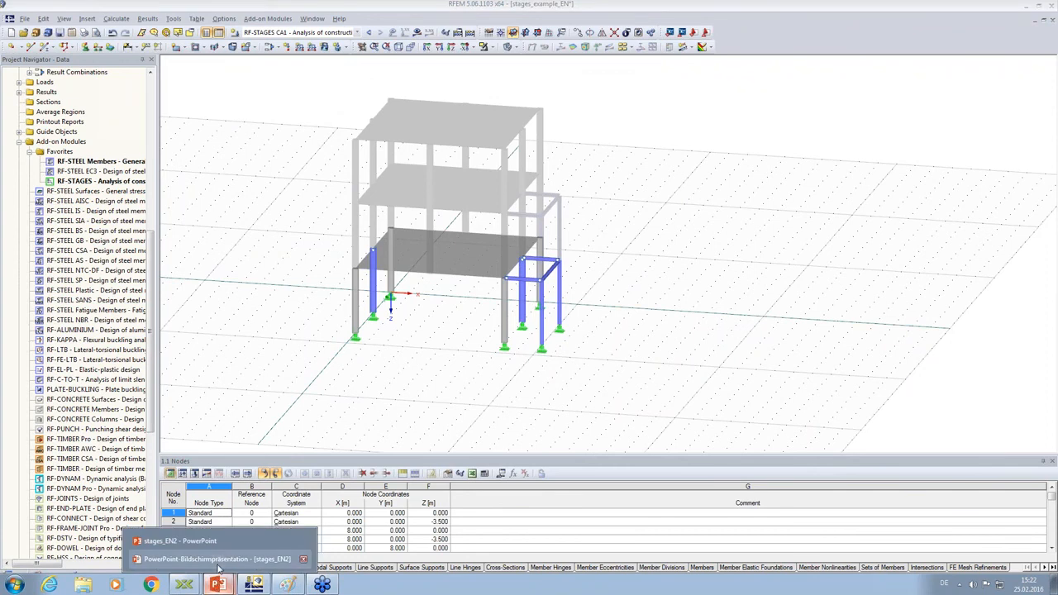
pyautogui.click(219, 562)
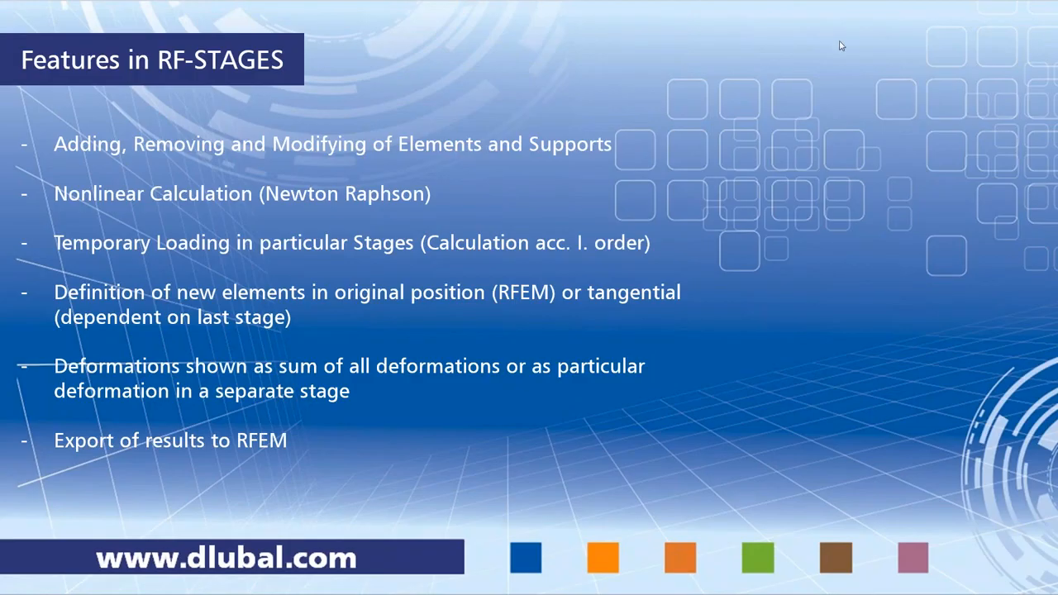
pyautogui.click(589, 157)
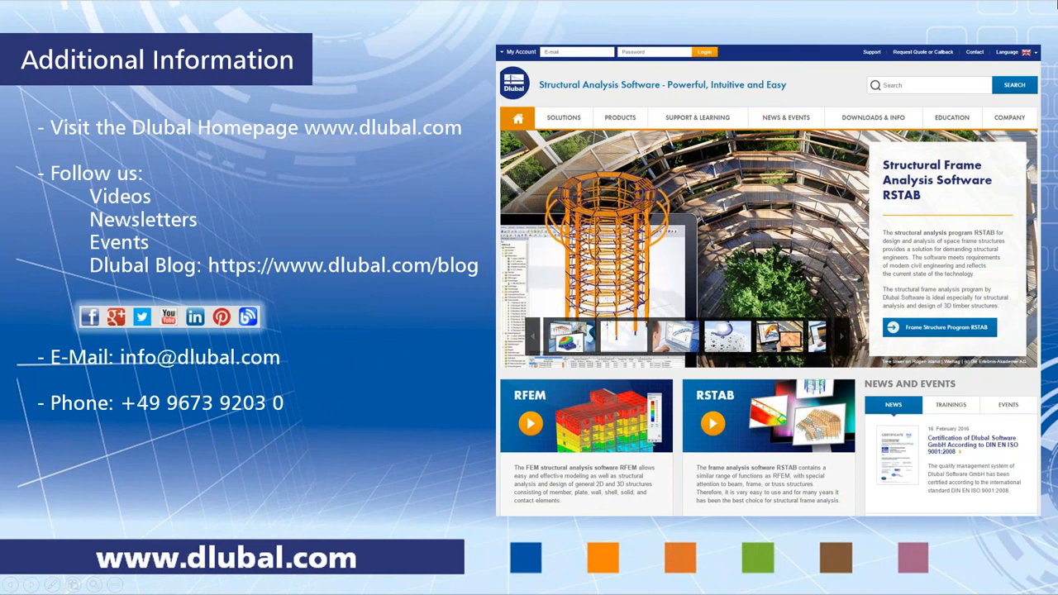